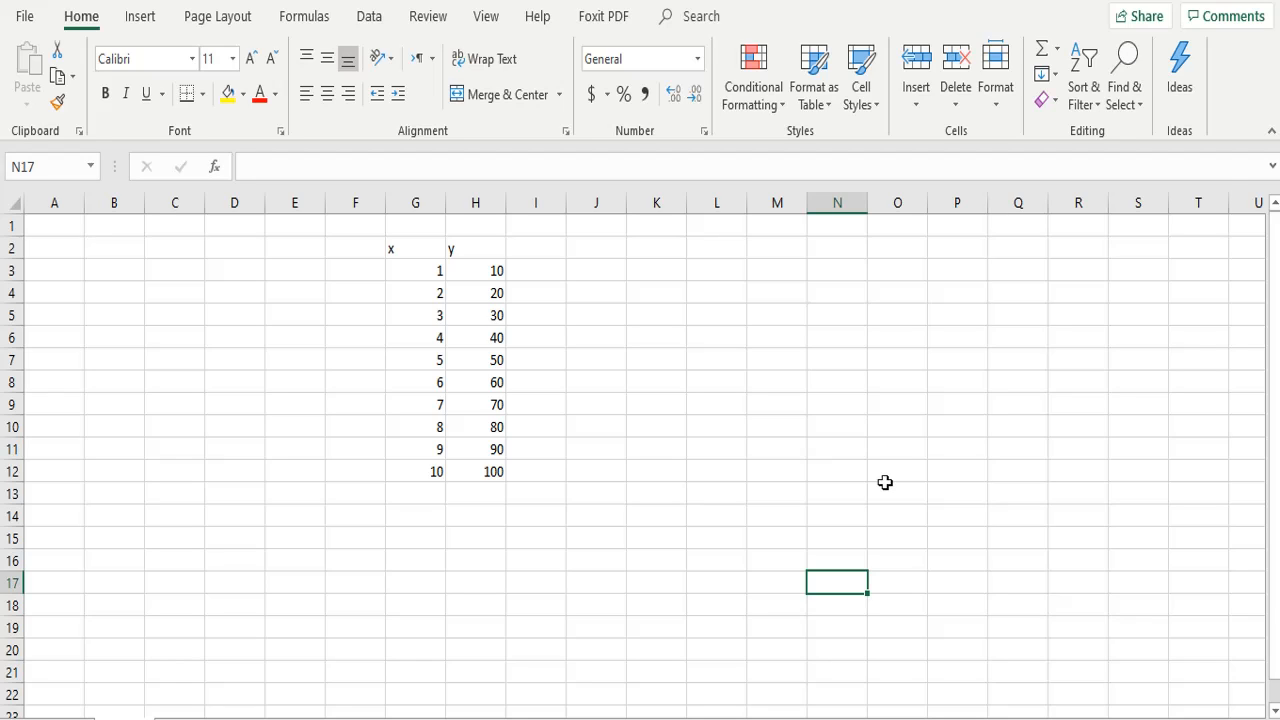
{"action": "left_click", "coordinate": [409, 240]}
{"action": "key", "text": "ctrl+shift+Down"}
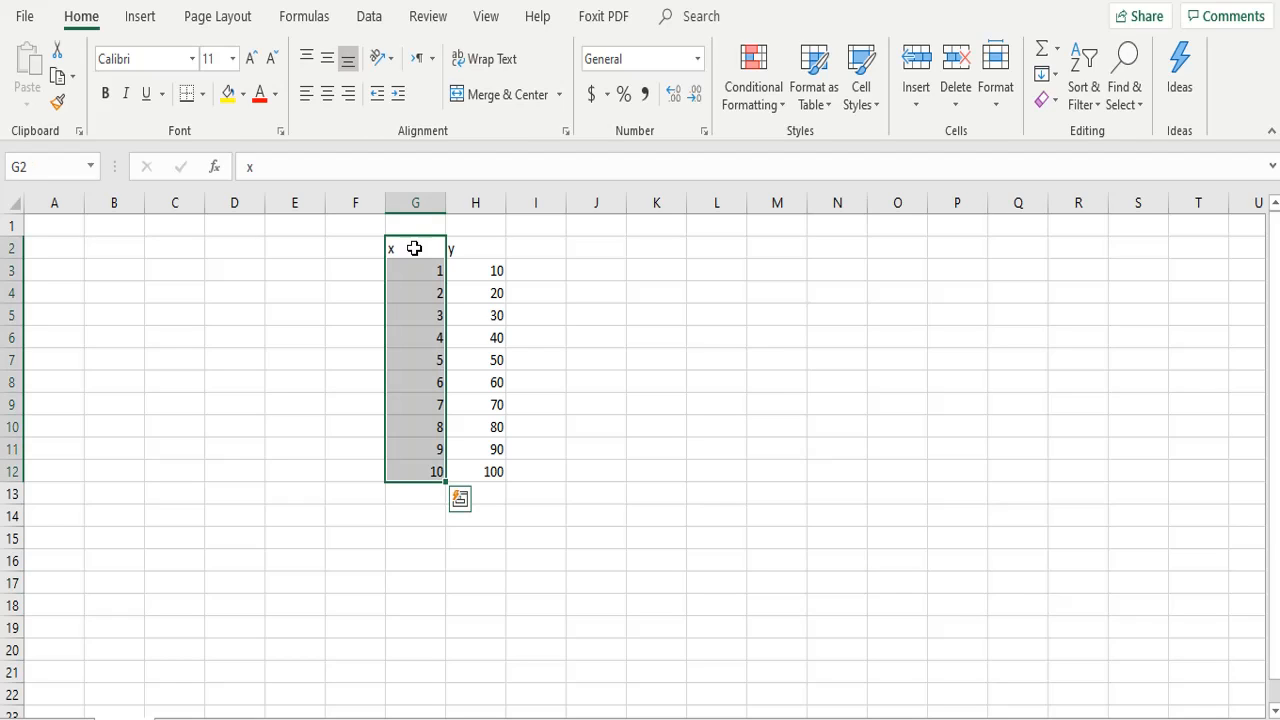
{"action": "left_click", "coordinate": [474, 247]}
{"action": "key", "text": "ctrl+shift+Down"}
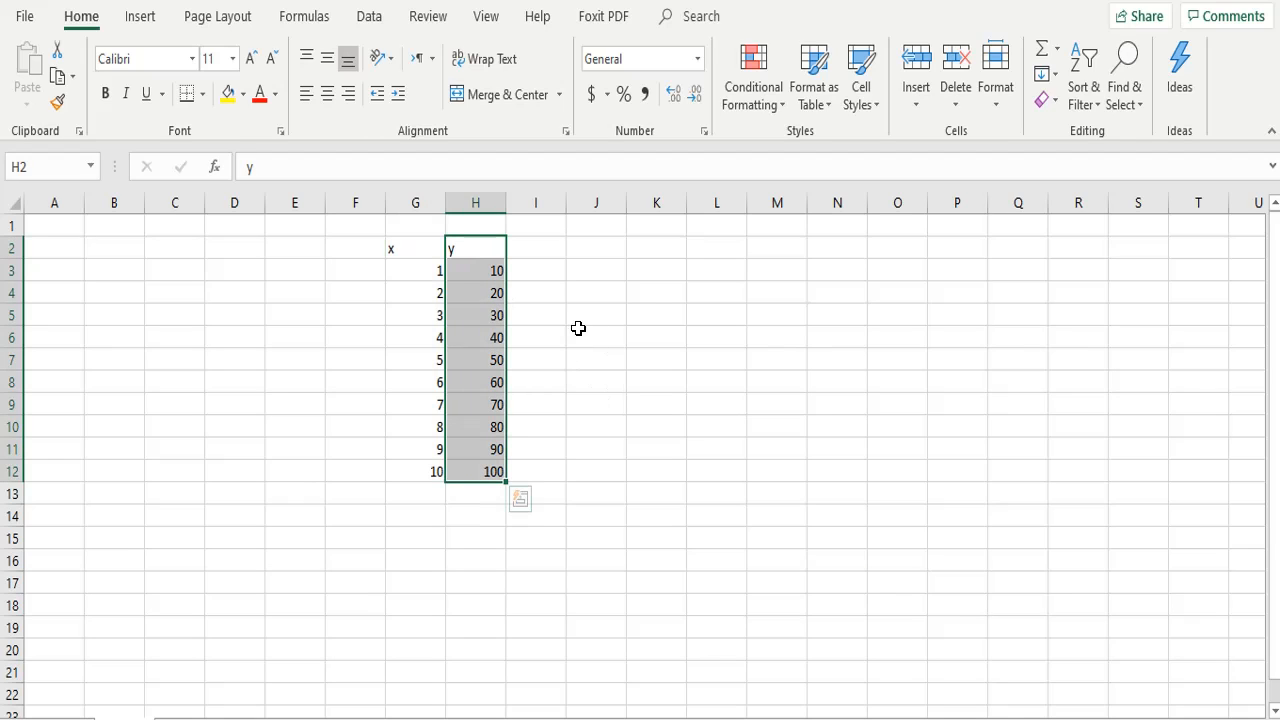
{"action": "left_click", "coordinate": [432, 277]}
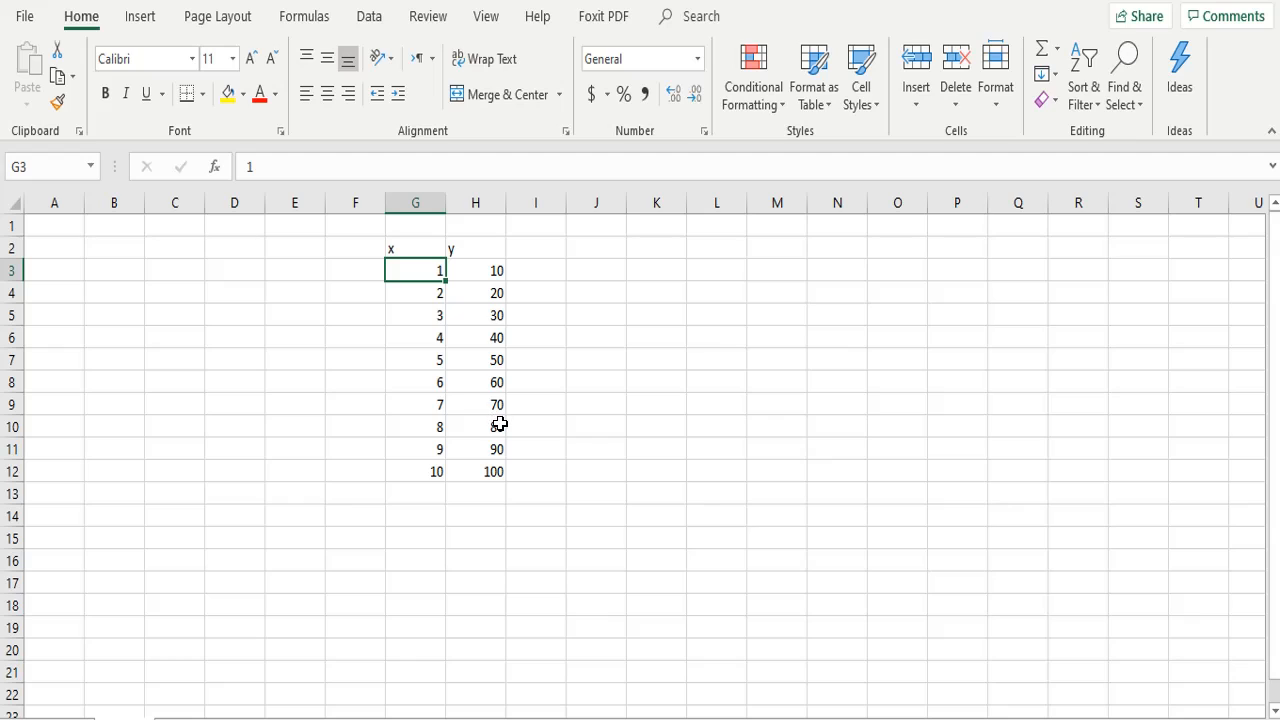
{"action": "left_click", "coordinate": [466, 535]}
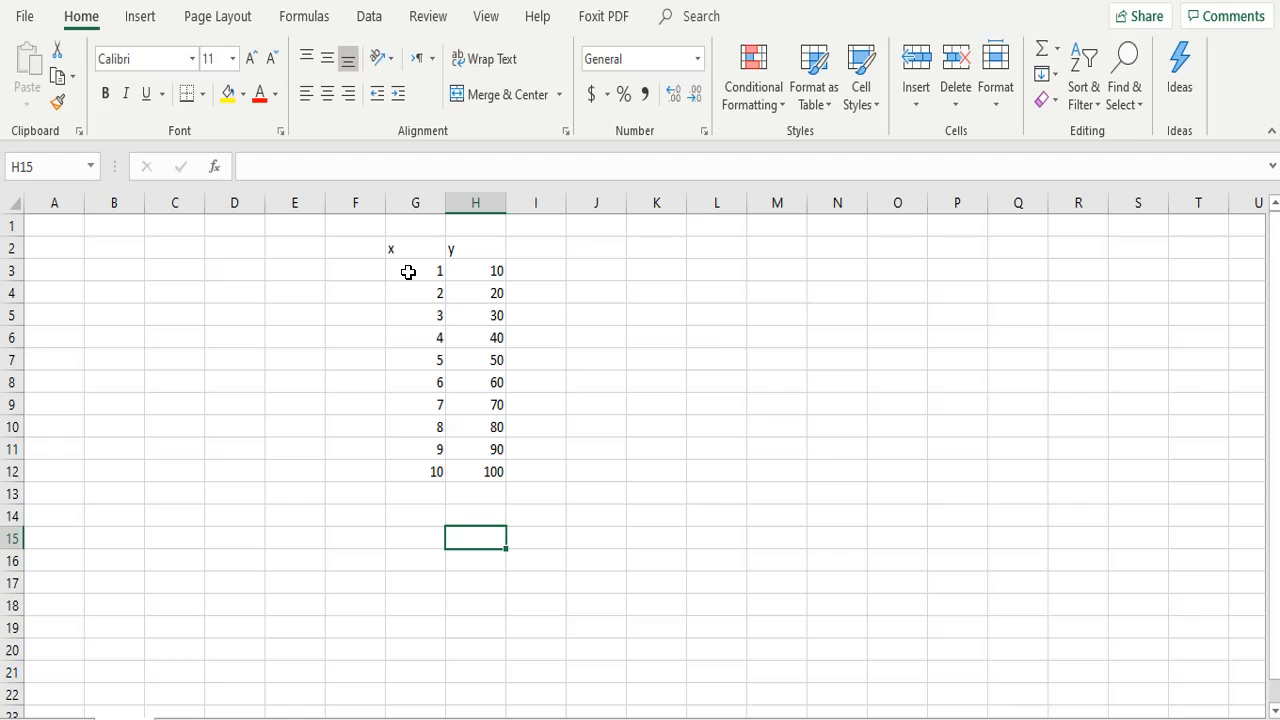
Insert a Scatter with Smooth Lines and Markers chart from the x and y data in G2:H12
{"action": "left_click_drag", "start_coordinate": [409, 249], "coordinate": [498, 474]}
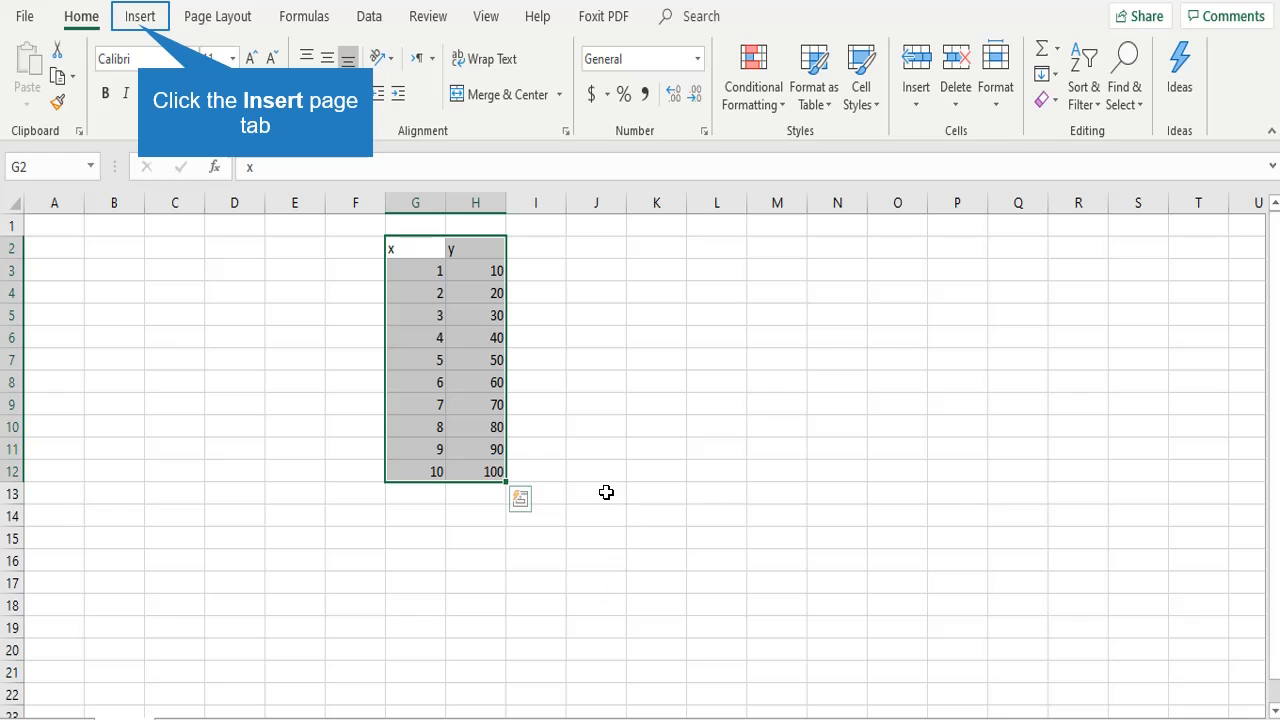
{"action": "left_click", "coordinate": [139, 20]}
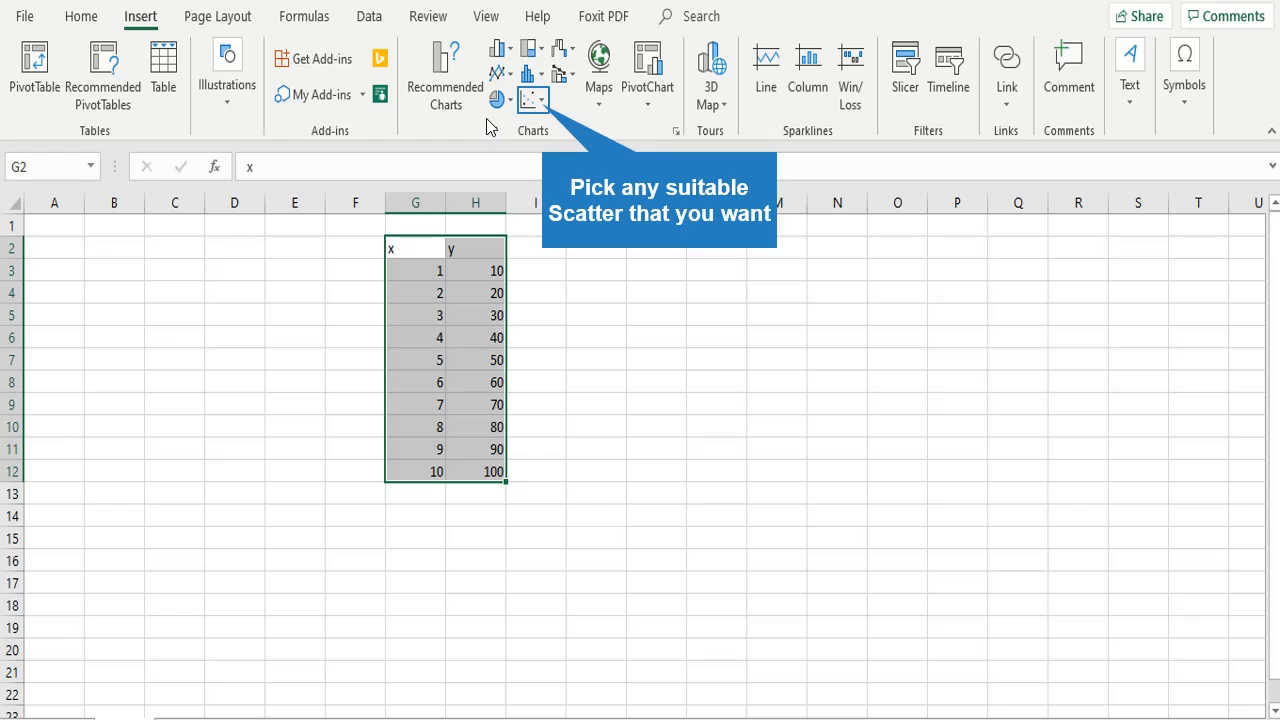
{"action": "left_click", "coordinate": [543, 108]}
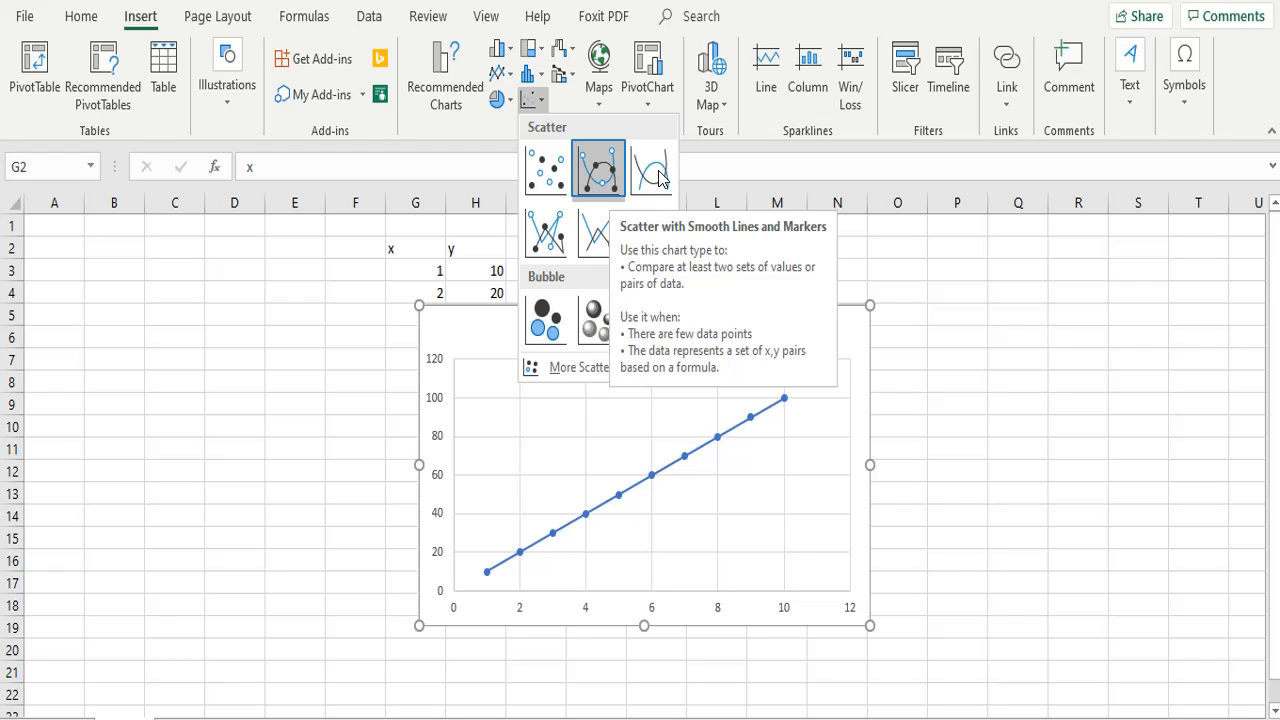
{"action": "left_click", "coordinate": [612, 193]}
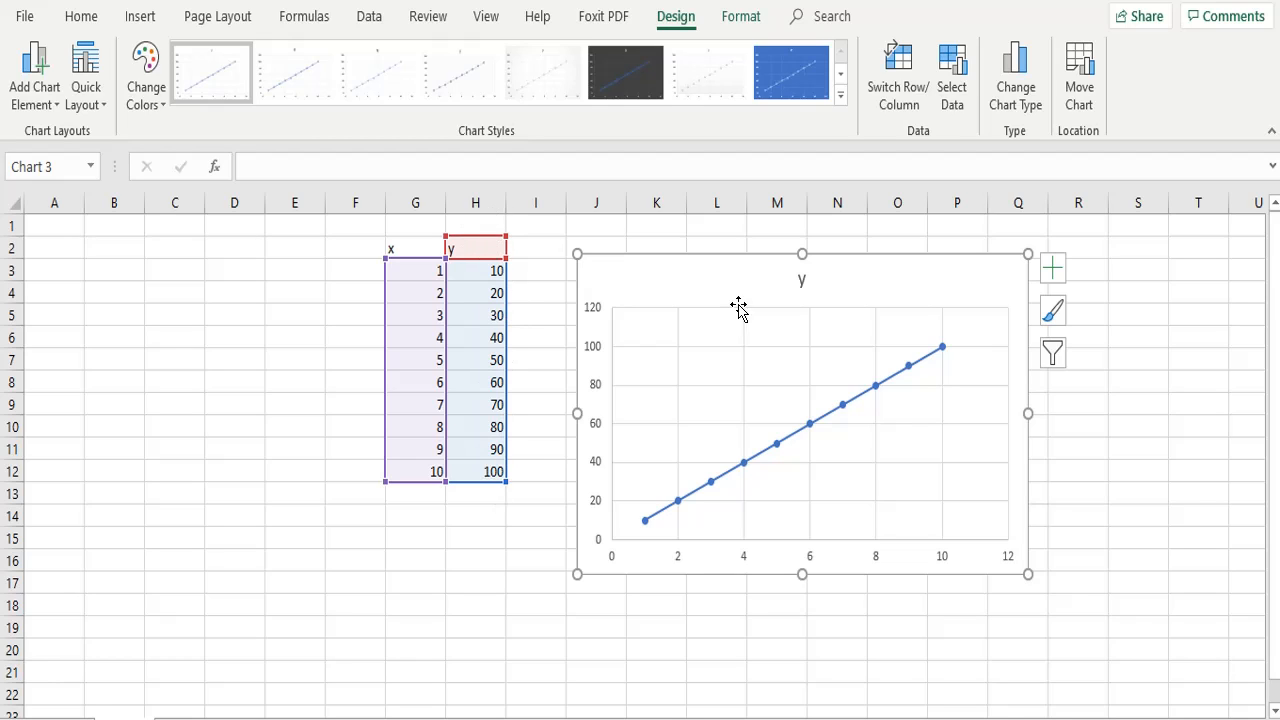
Change the chart title to "Relationship between x and y"
{"action": "left_click", "coordinate": [802, 284]}
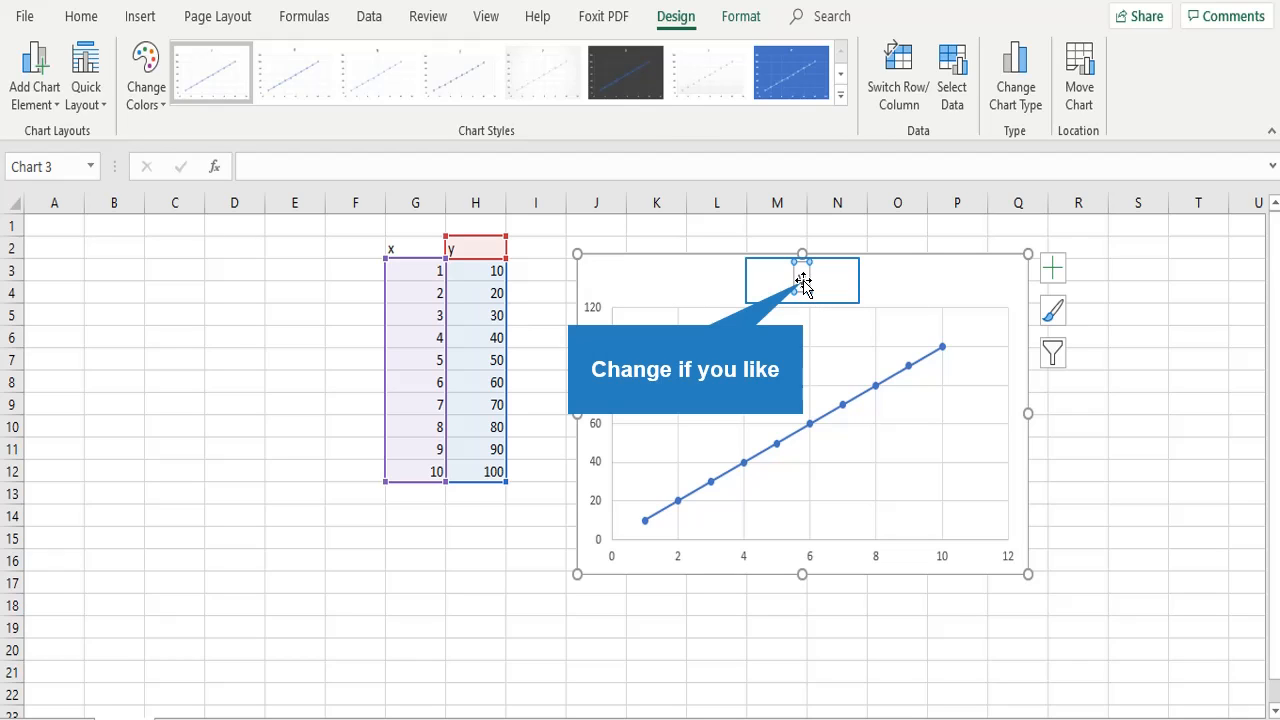
{"action": "left_click", "coordinate": [804, 284]}
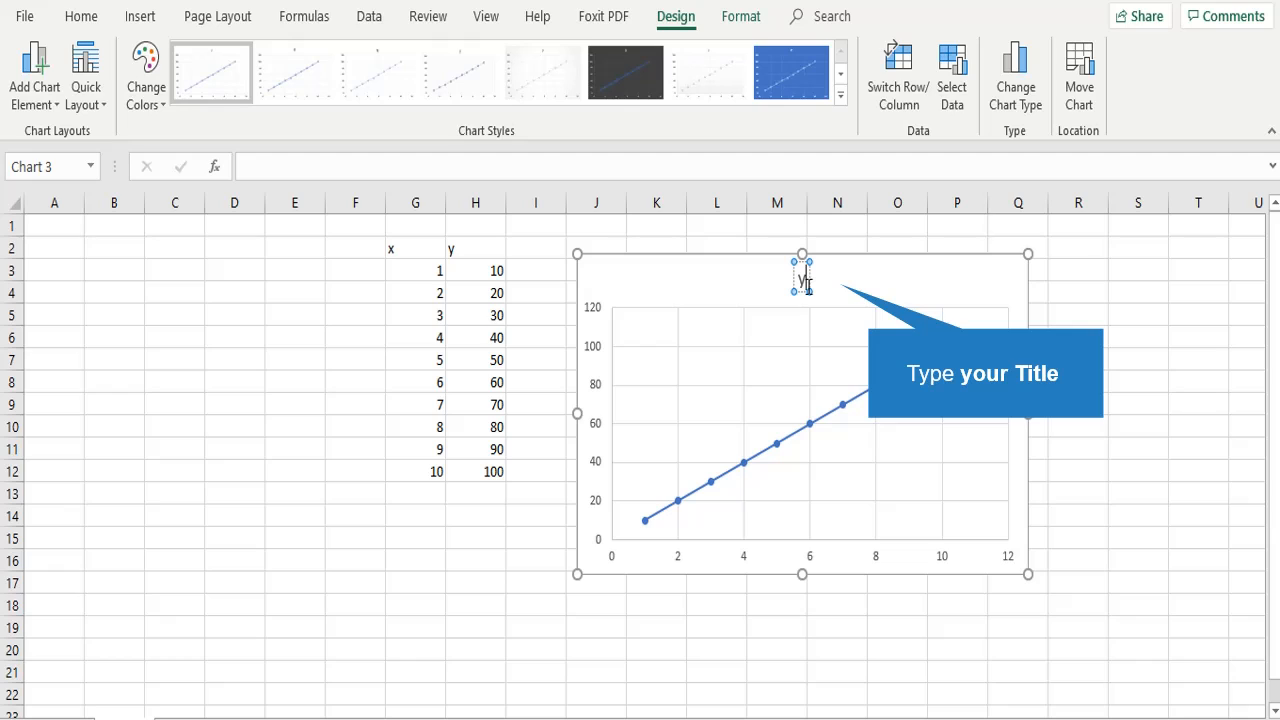
{"action": "key", "text": "BackSpace"}
{"action": "type", "text": "RElationship"}
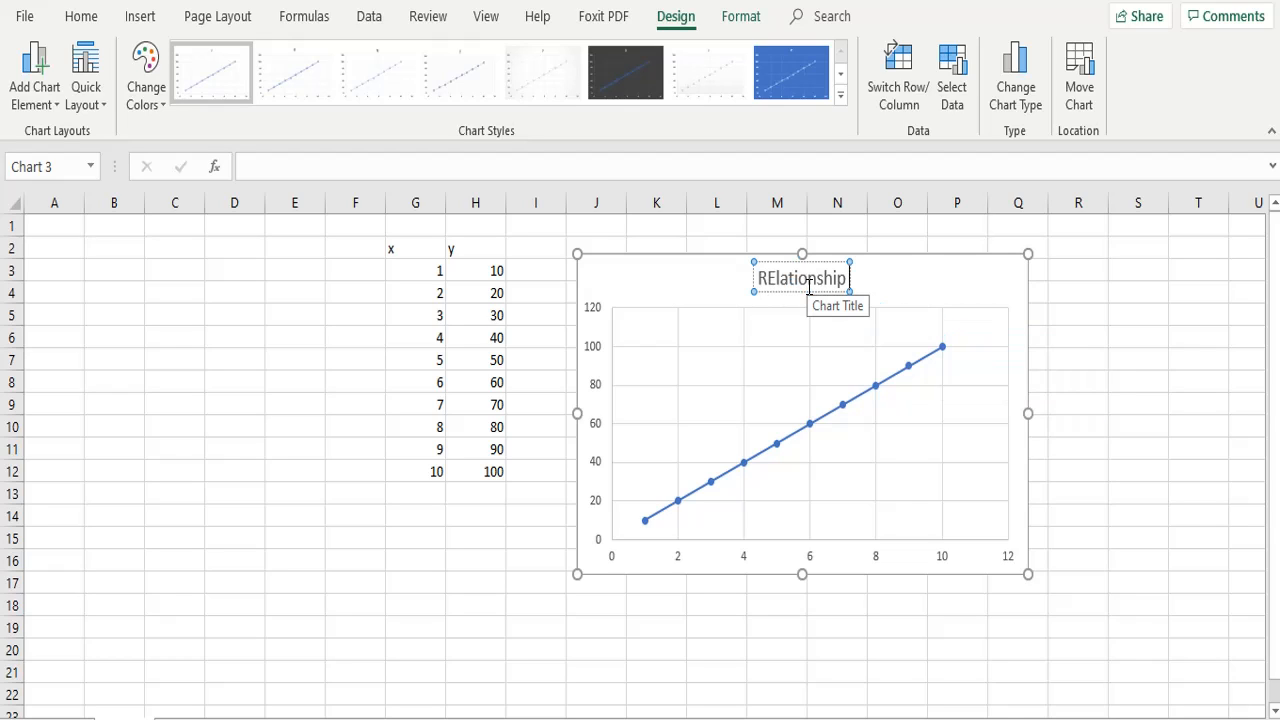
{"action": "key", "text": "BackSpace"}
{"action": "key", "text": "BackSpace"}
{"action": "key", "text": "BackSpace"}
{"action": "key", "text": "BackSpace"}
{"action": "key", "text": "BackSpace"}
{"action": "key", "text": "BackSpace"}
{"action": "key", "text": "BackSpace"}
{"action": "key", "text": "BackSpace"}
{"action": "key", "text": "BackSpace"}
{"action": "key", "text": "BackSpace"}
{"action": "key", "text": "BackSpace"}
{"action": "key", "text": "BackSpace"}
{"action": "type", "text": "REla"}
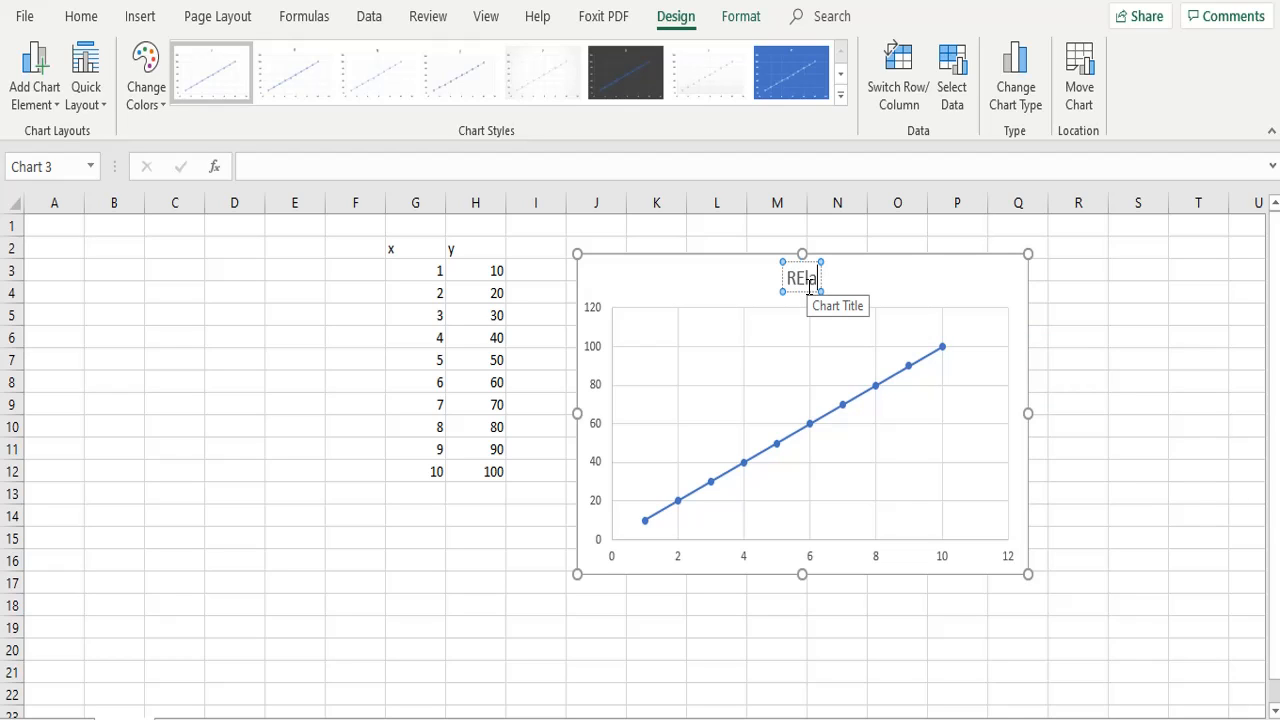
{"action": "key", "text": "BackSpace"}
{"action": "key", "text": "BackSpace"}
{"action": "key", "text": "BackSpace"}
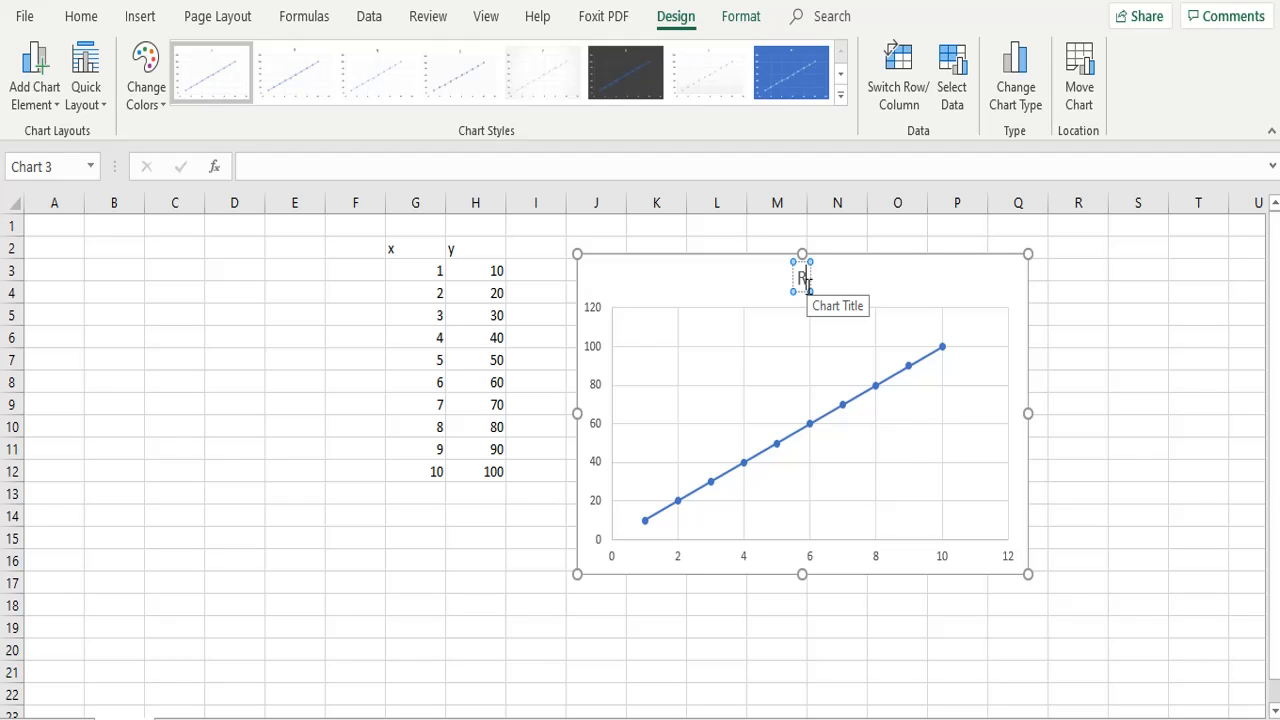
{"action": "type", "text": "elationship between x and Y"}
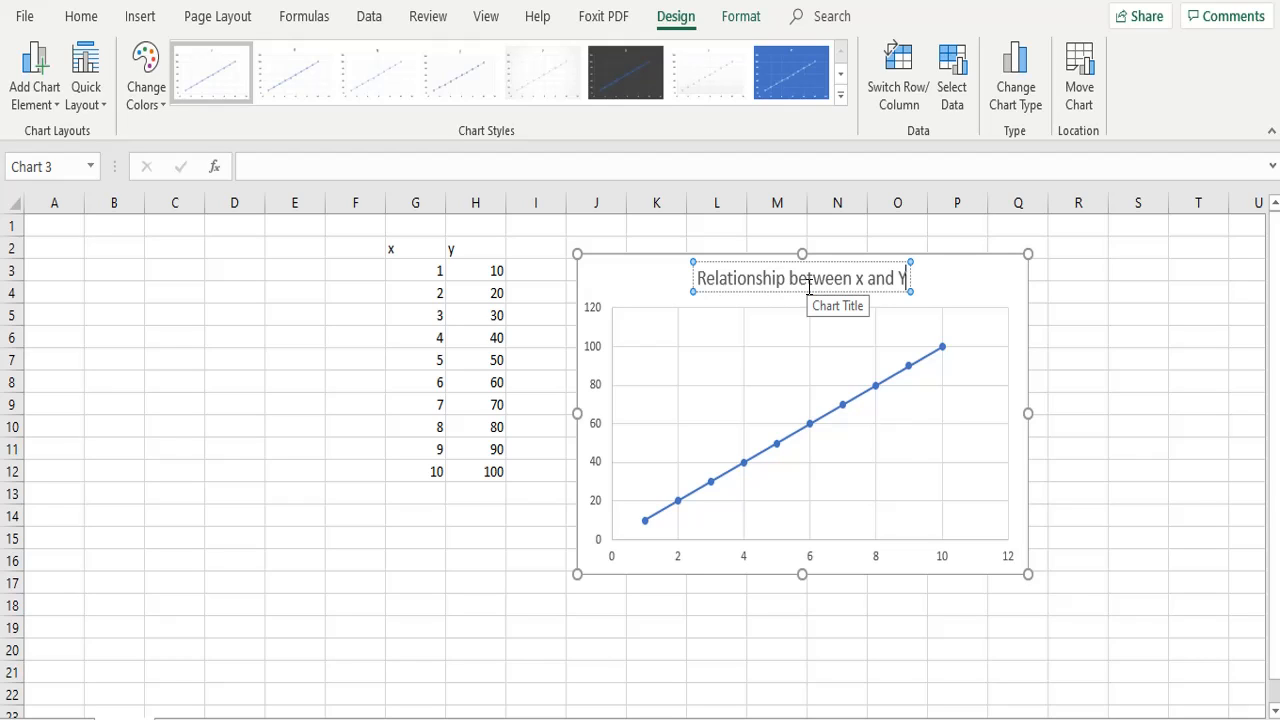
{"action": "key", "text": "BackSpace"}
{"action": "type", "text": "y"}
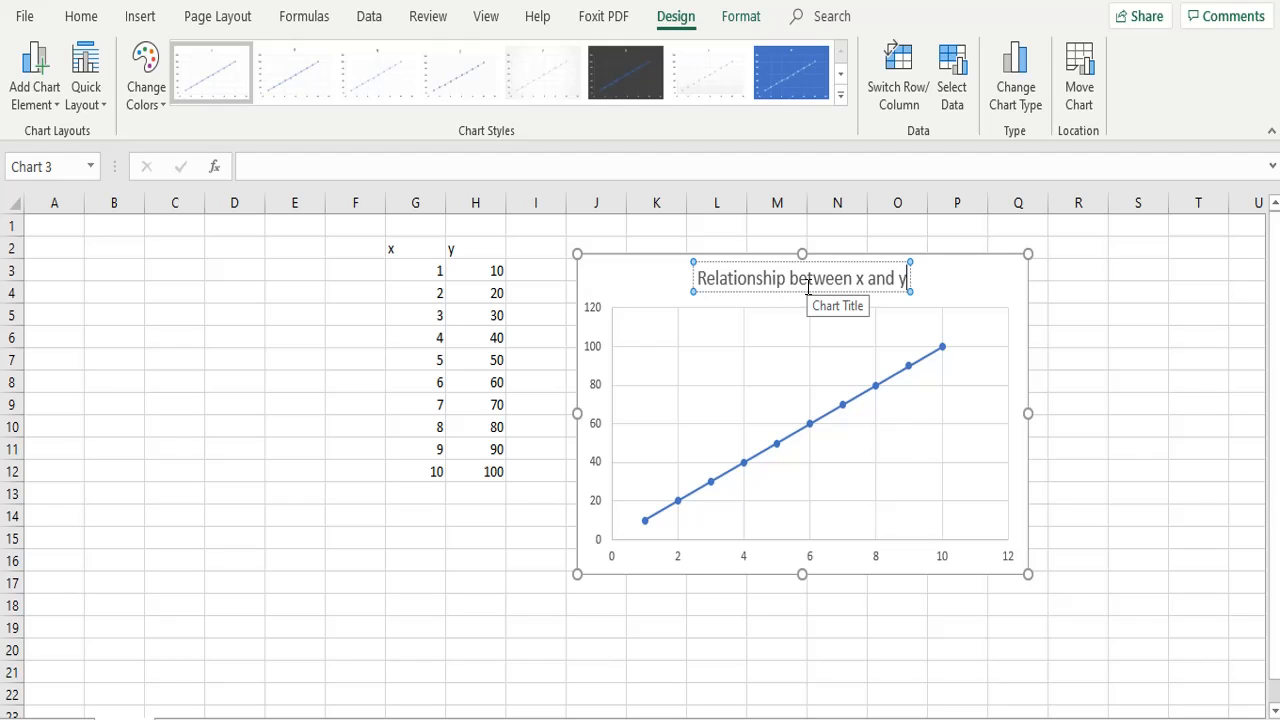
{"action": "left_click", "coordinate": [1134, 355]}
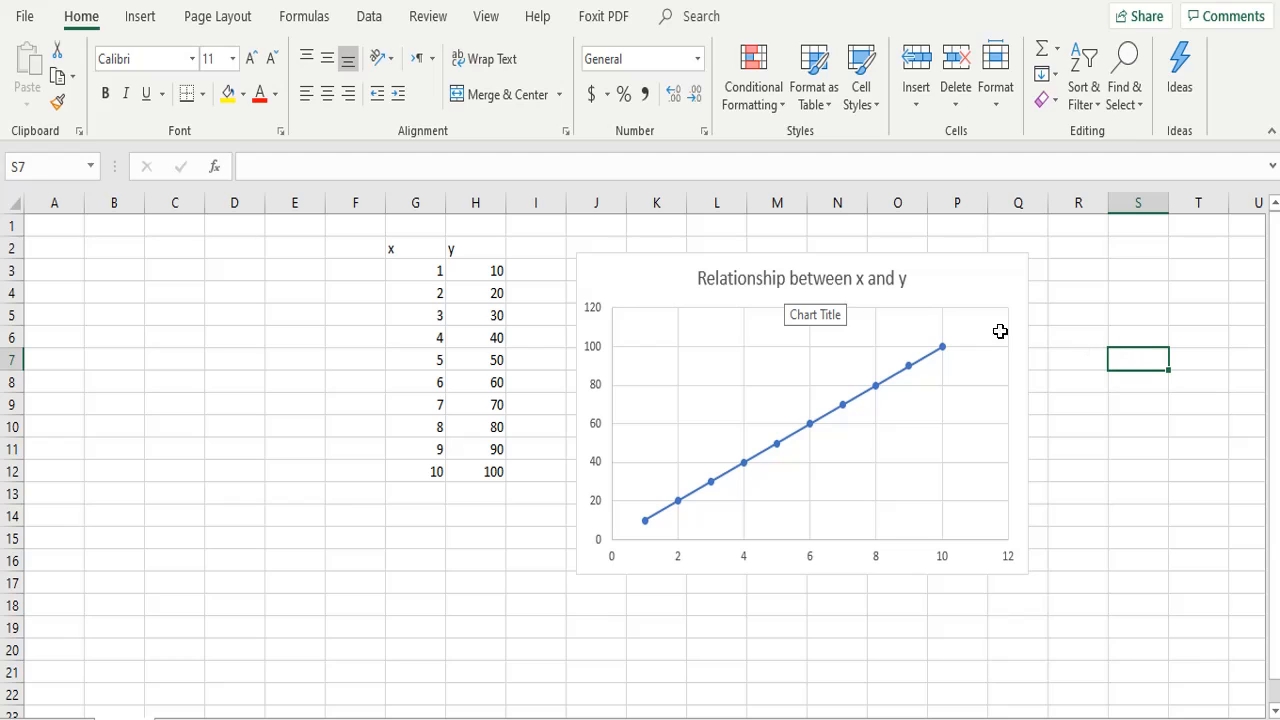
Delete the title from the scatter chart
{"action": "left_click", "coordinate": [786, 286]}
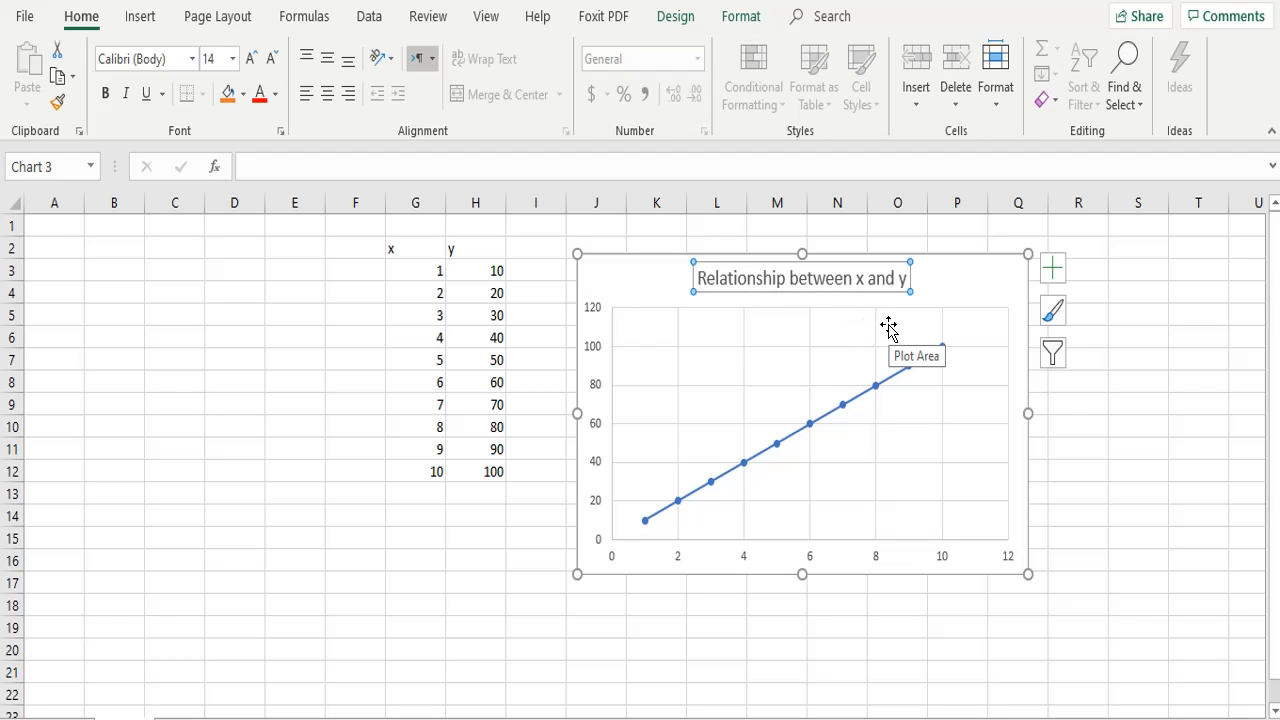
{"action": "key", "text": "Delete"}
{"action": "left_click", "coordinate": [1114, 518]}
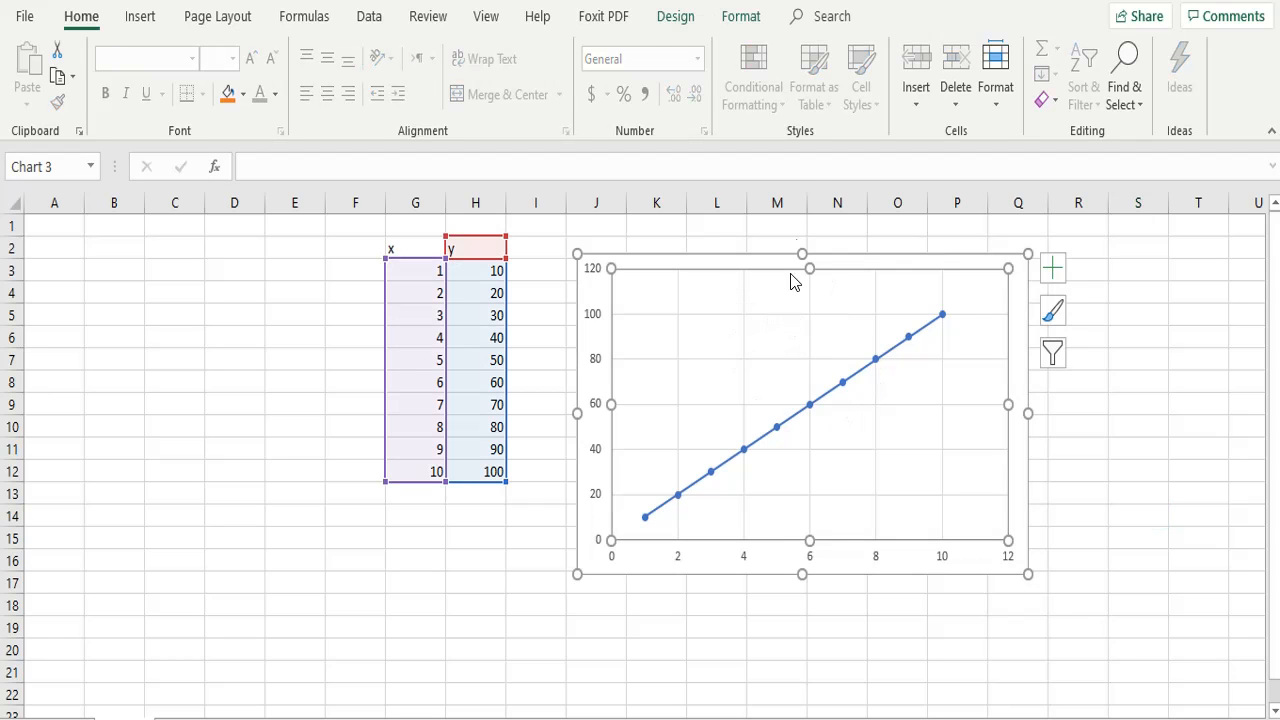
Add a chart title above the chart and set its text to "Relationship between x-y"
{"action": "left_click", "coordinate": [741, 17]}
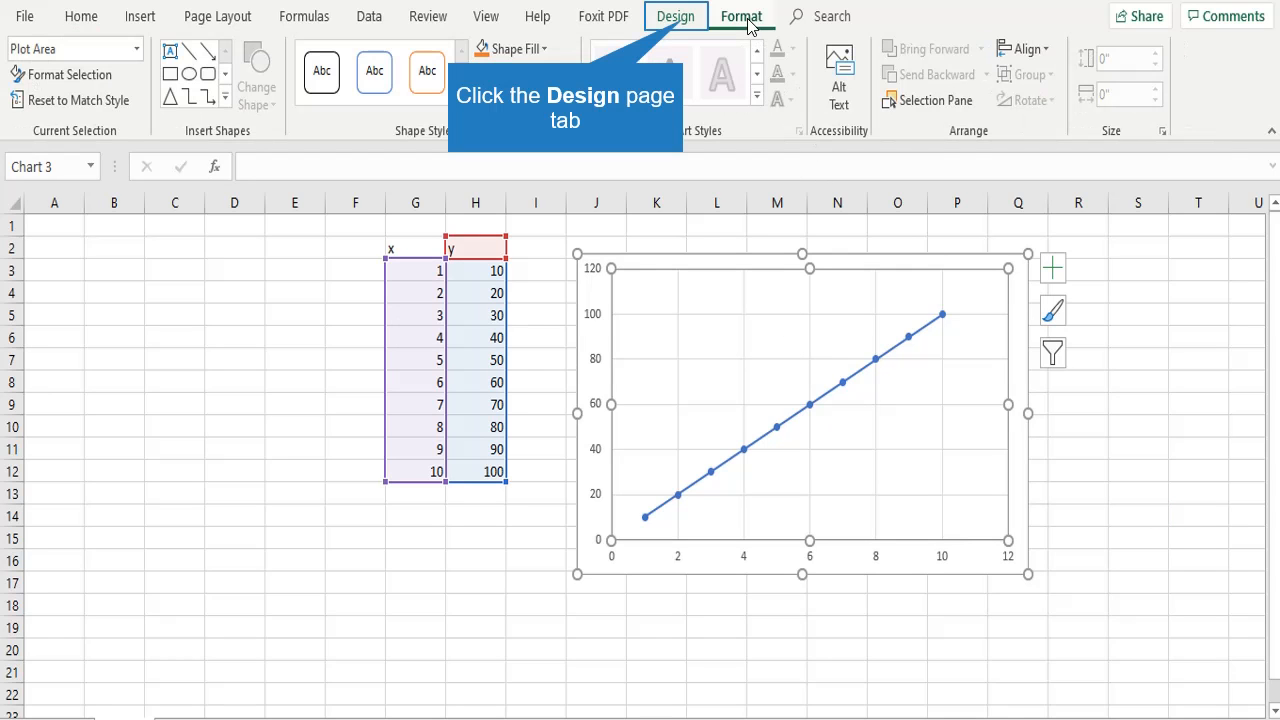
{"action": "left_click", "coordinate": [688, 26]}
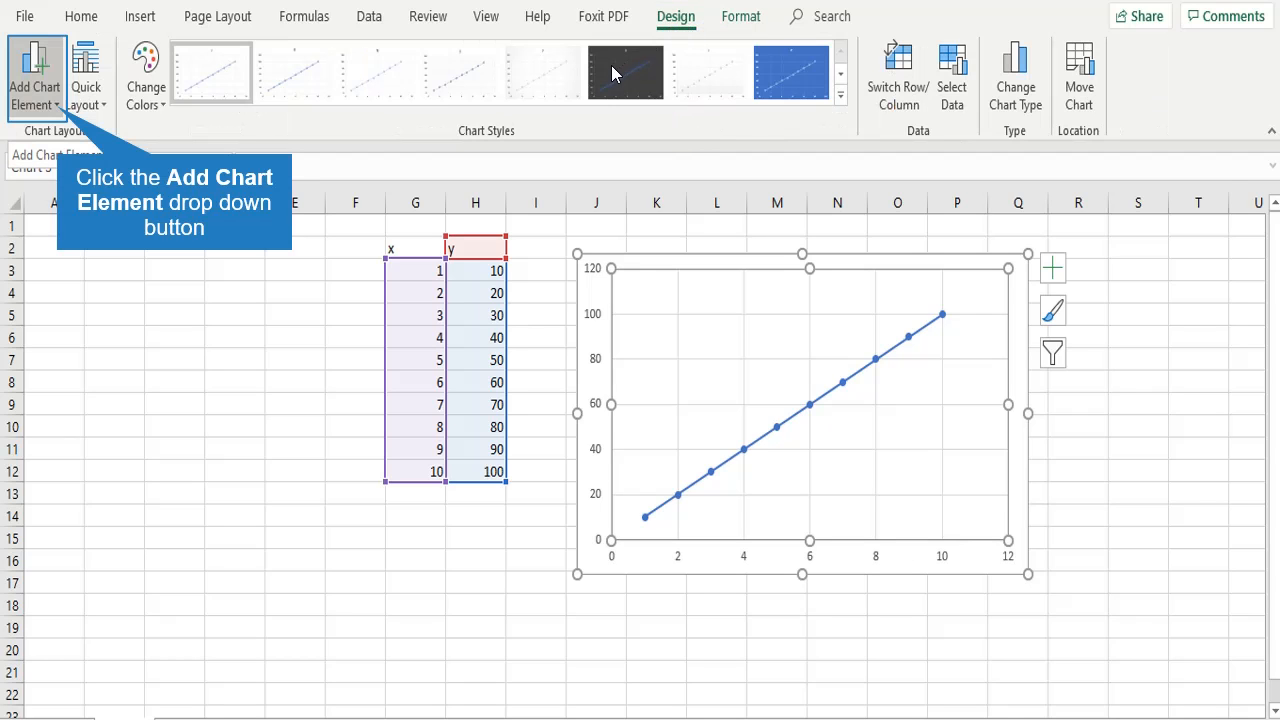
{"action": "left_click", "coordinate": [58, 106]}
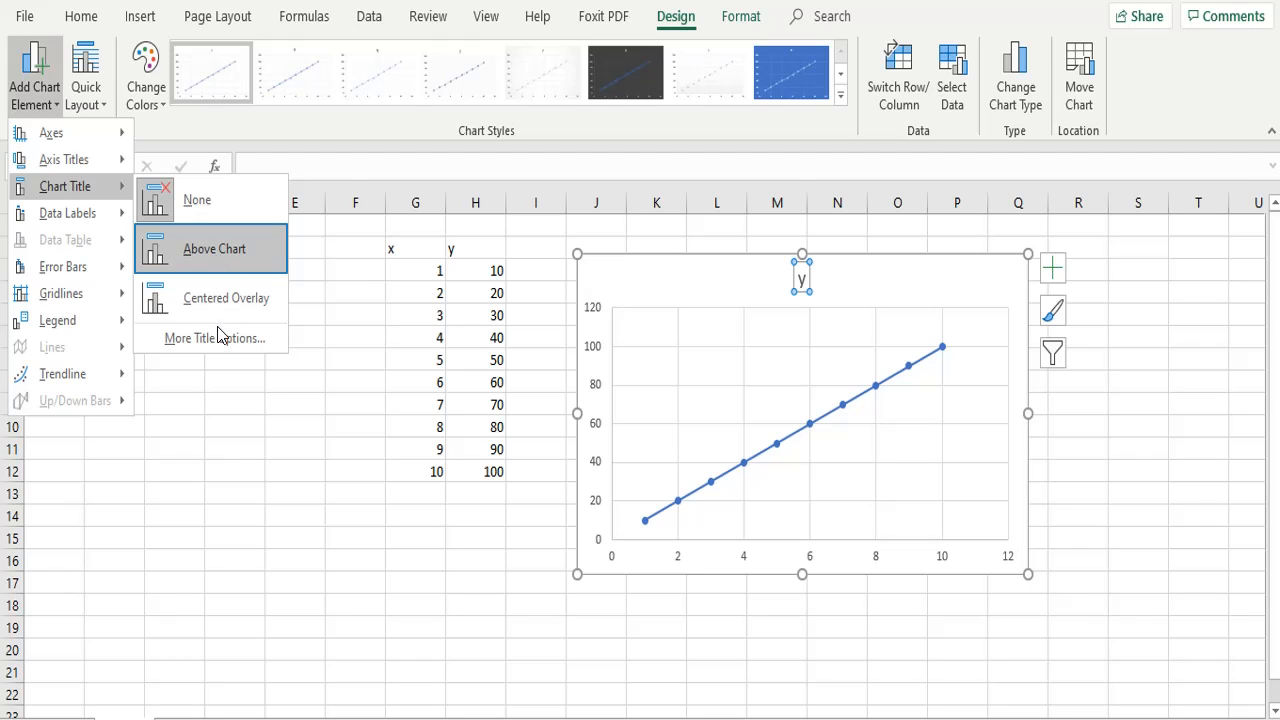
{"action": "left_click", "coordinate": [199, 251]}
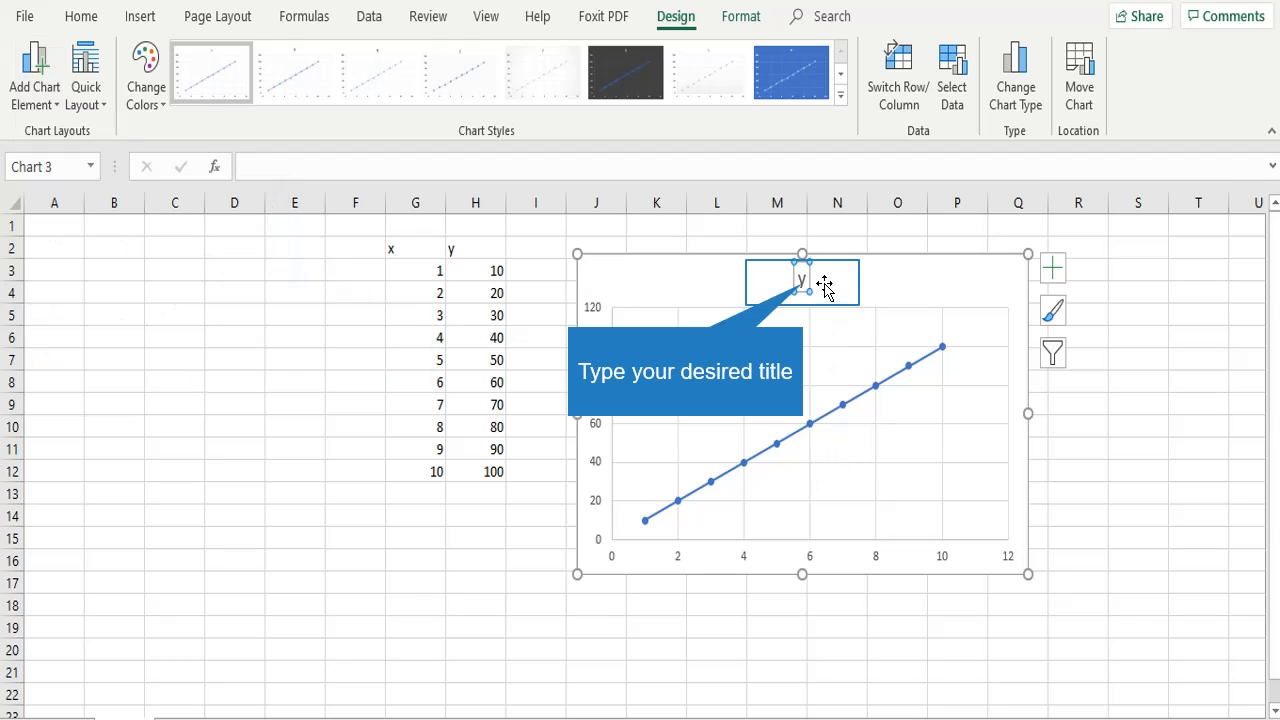
{"action": "key", "text": "BackSpace"}
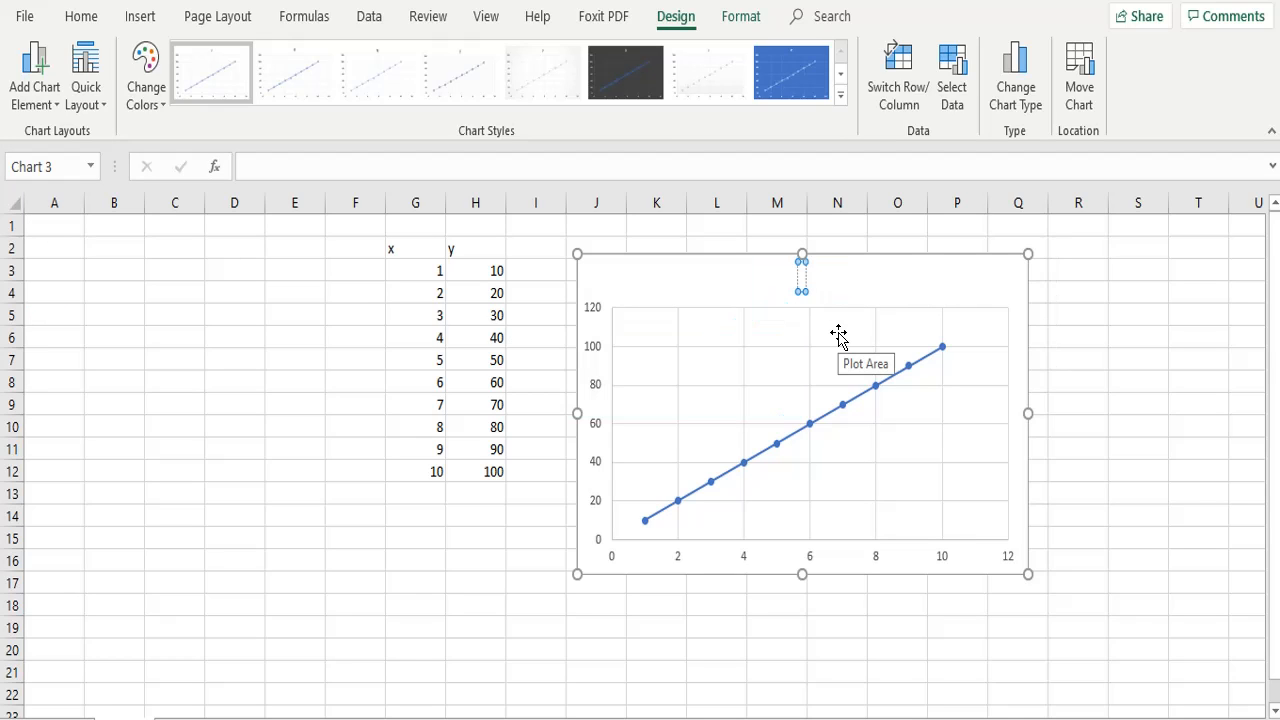
{"action": "type", "text": "Relationship between x-y"}
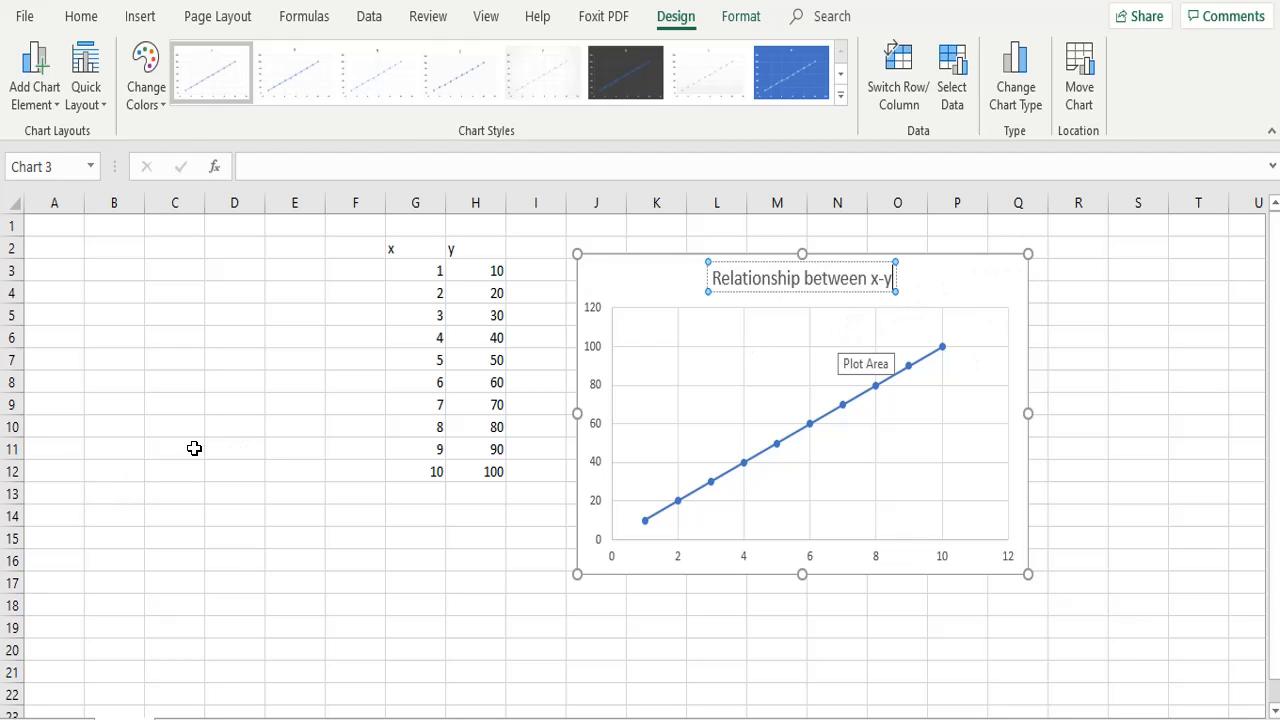
{"action": "left_click", "coordinate": [255, 447]}
Add a primary horizontal axis title to the scatter chart and set its text to "Height, m"
{"action": "left_click", "coordinate": [676, 312]}
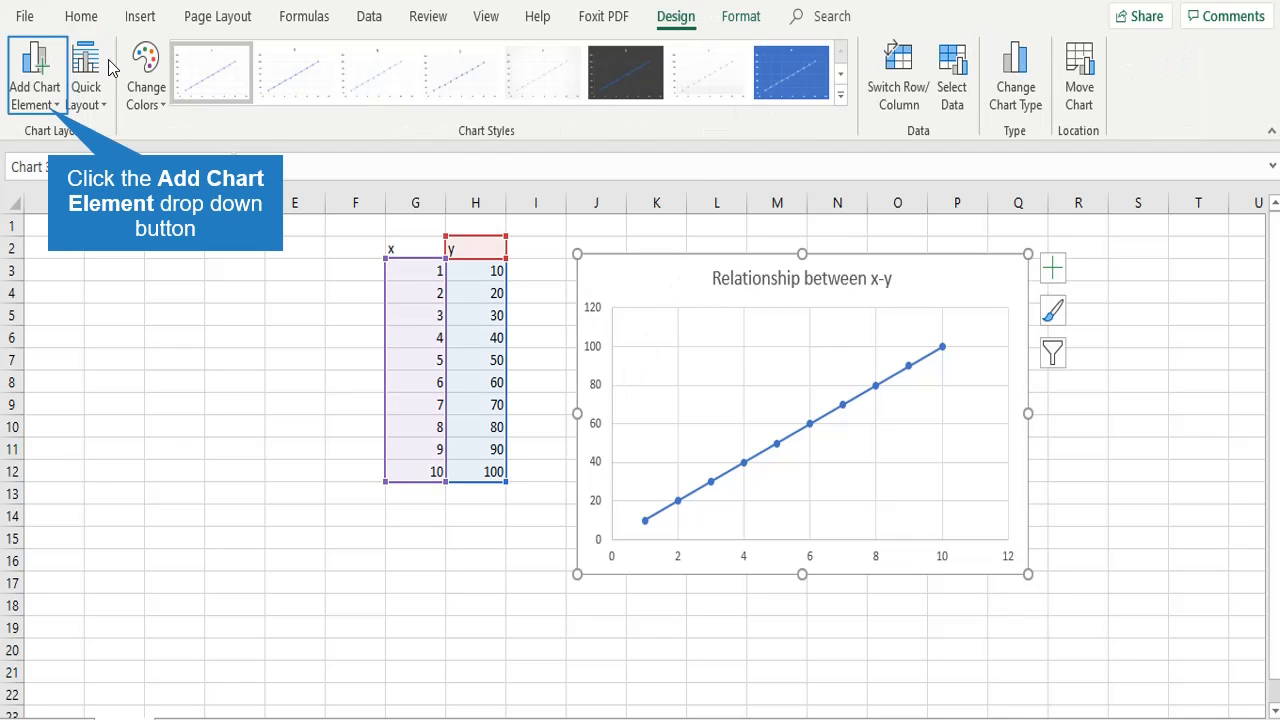
{"action": "left_click", "coordinate": [46, 112]}
{"action": "mouse_move", "coordinate": [58, 162]}
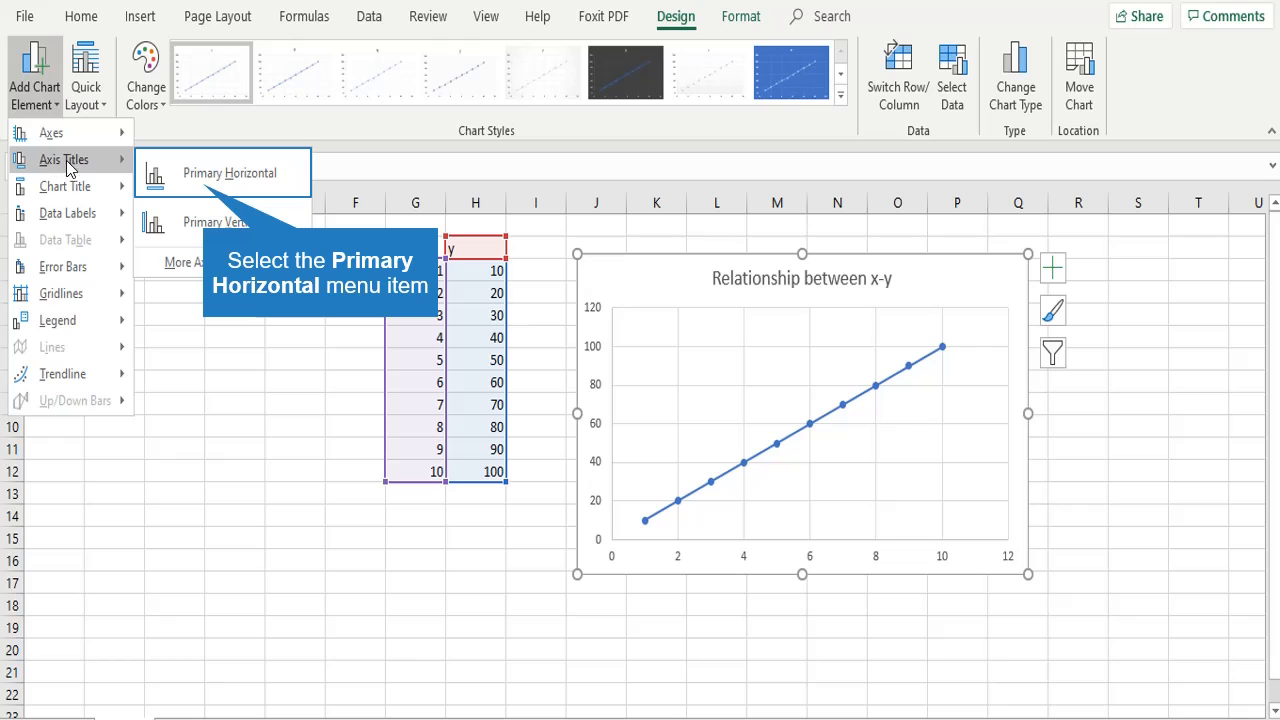
{"action": "left_click", "coordinate": [195, 177]}
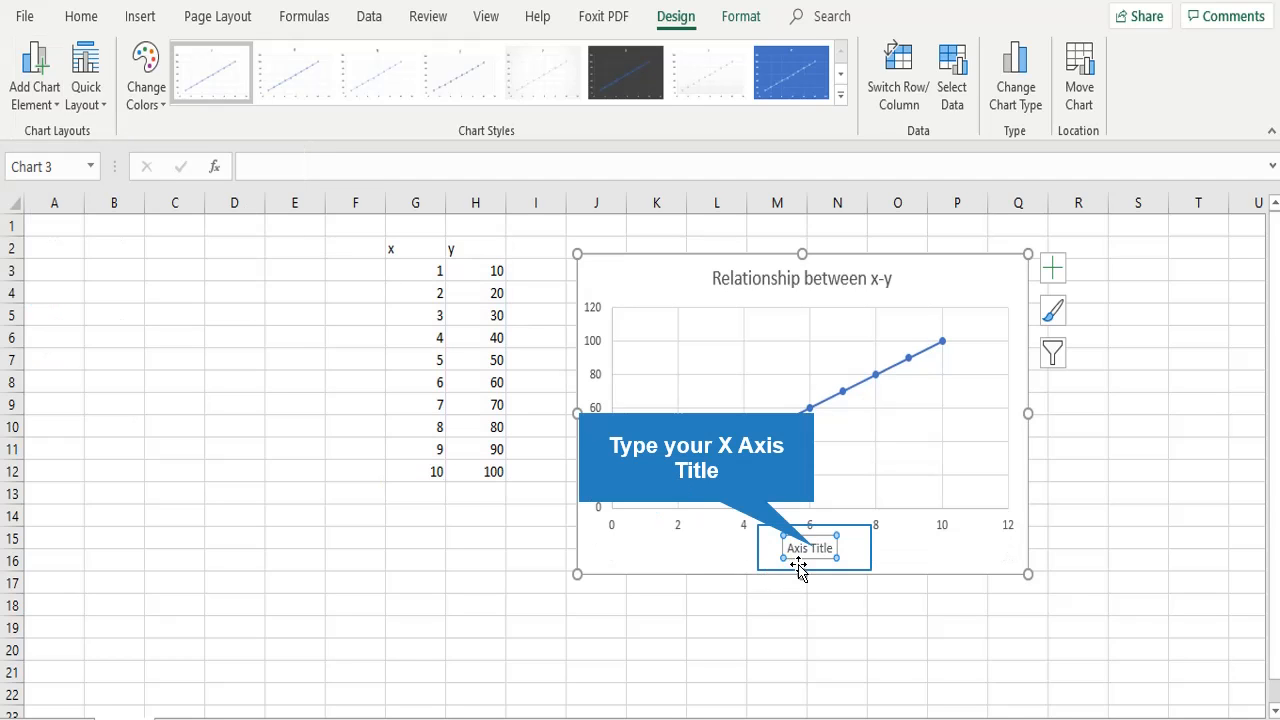
{"action": "left_click", "coordinate": [812, 548]}
{"action": "key", "text": "ctrl+a"}
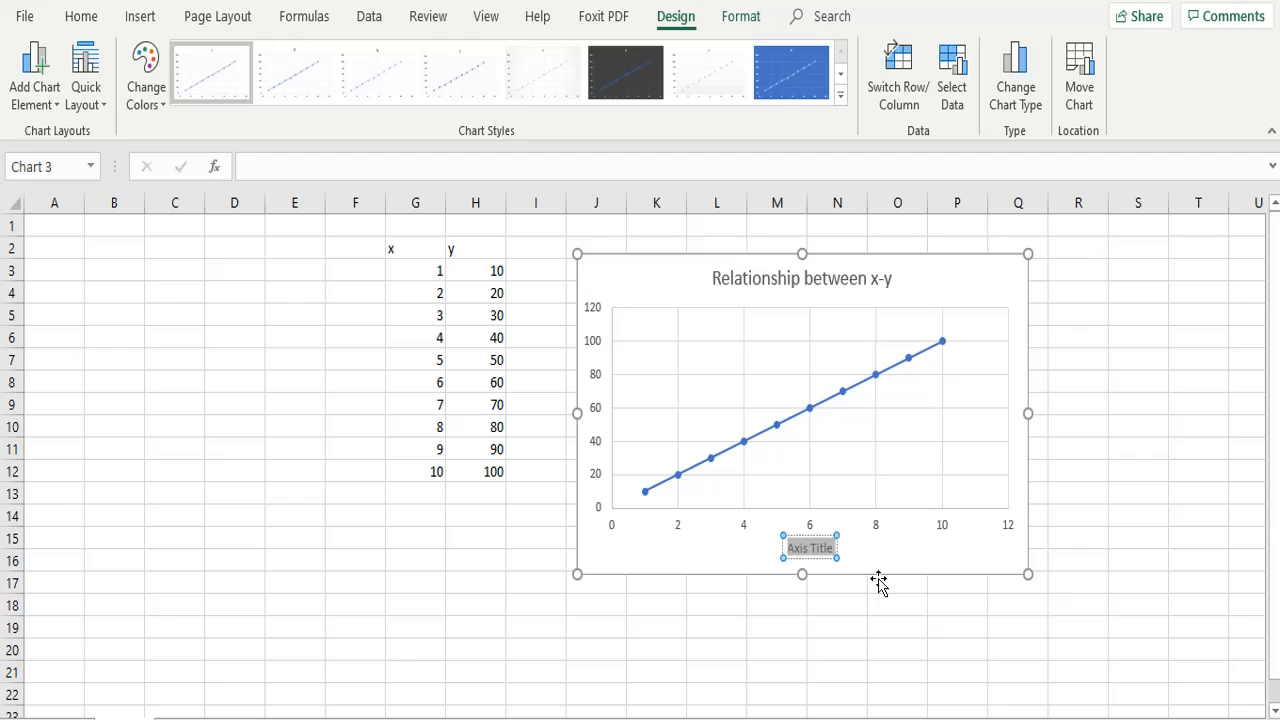
{"action": "type", "text": "H"}
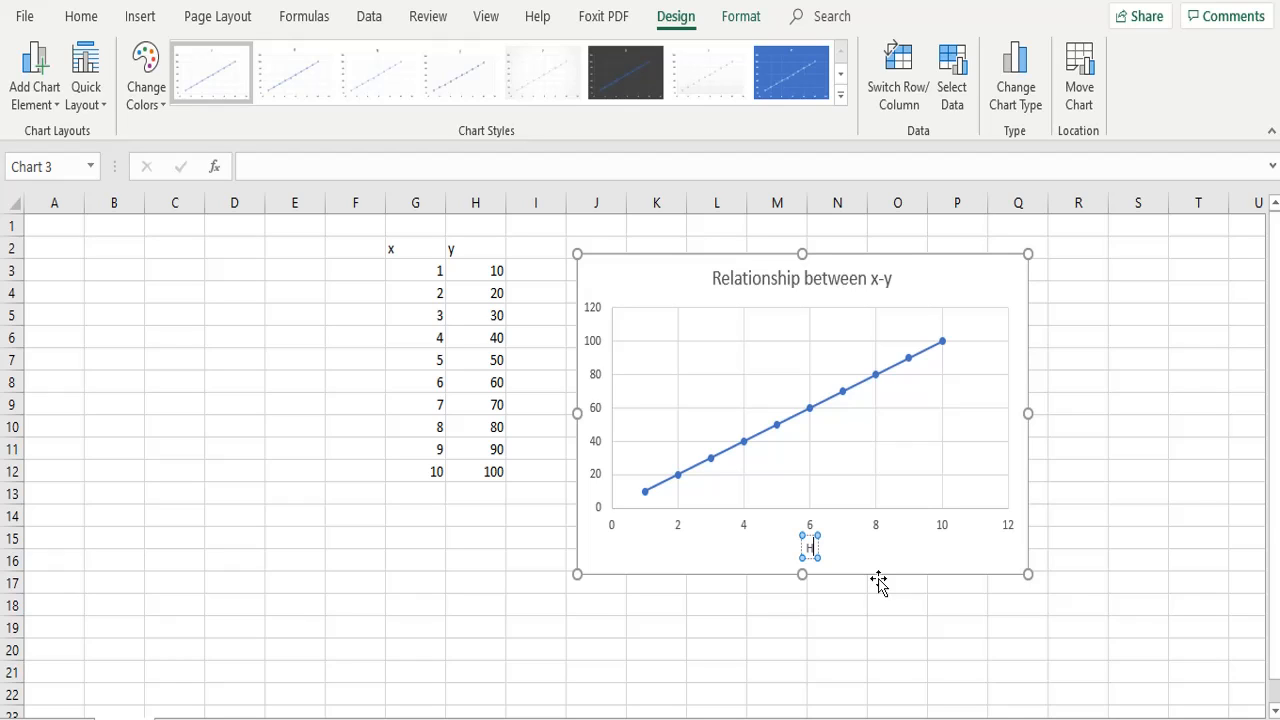
{"action": "type", "text": "eight, m"}
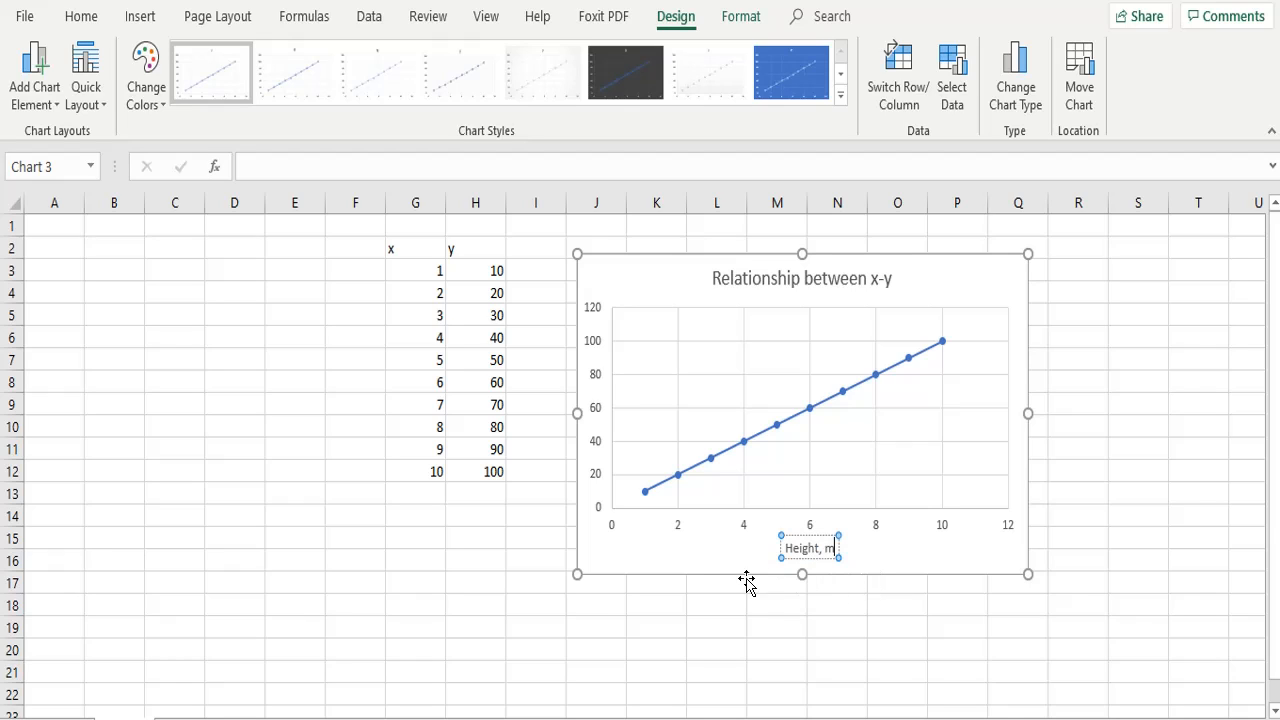
Add a primary vertical axis title to the scatter chart and set its text to "Weight"
{"action": "left_click", "coordinate": [40, 95]}
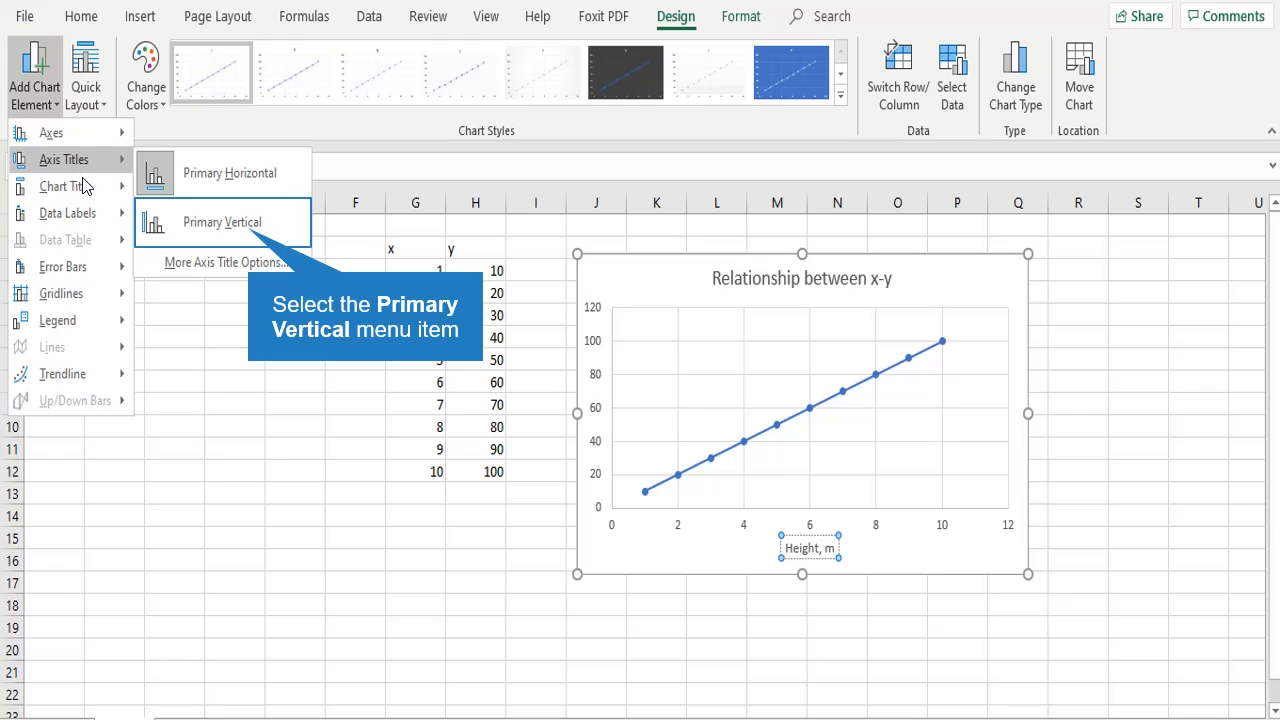
{"action": "left_click", "coordinate": [252, 230]}
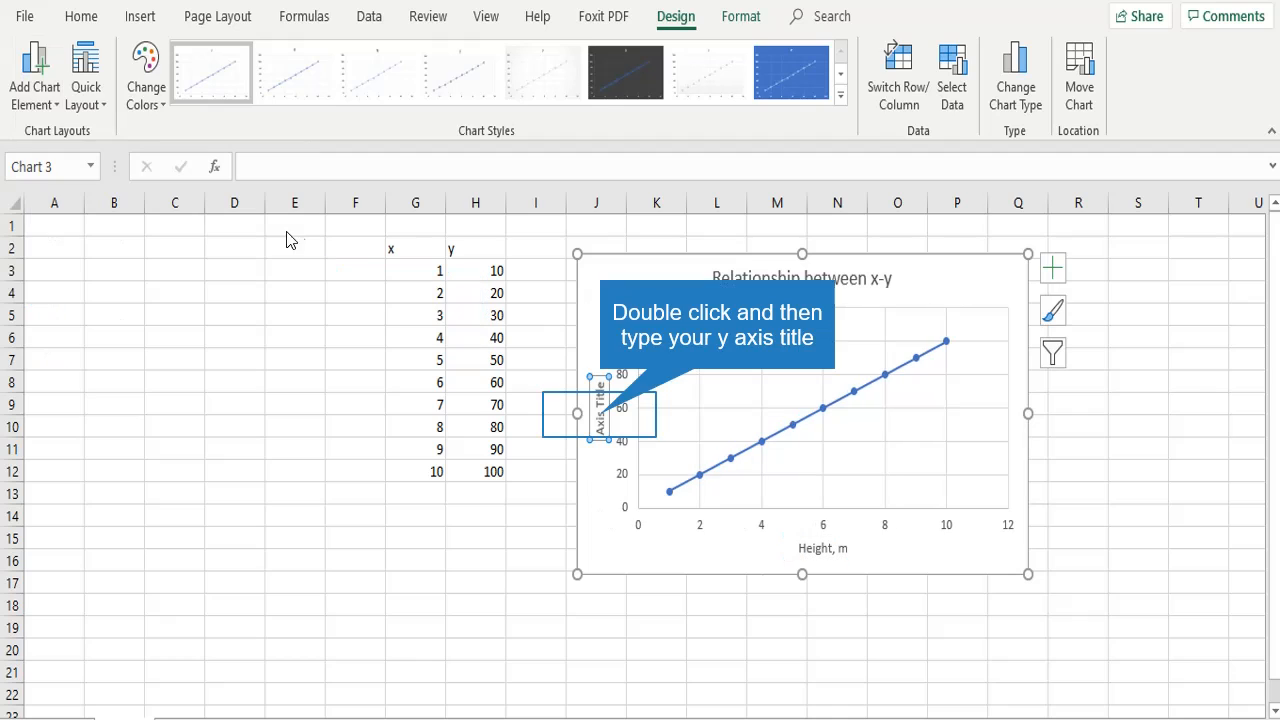
{"action": "double_click", "coordinate": [600, 420]}
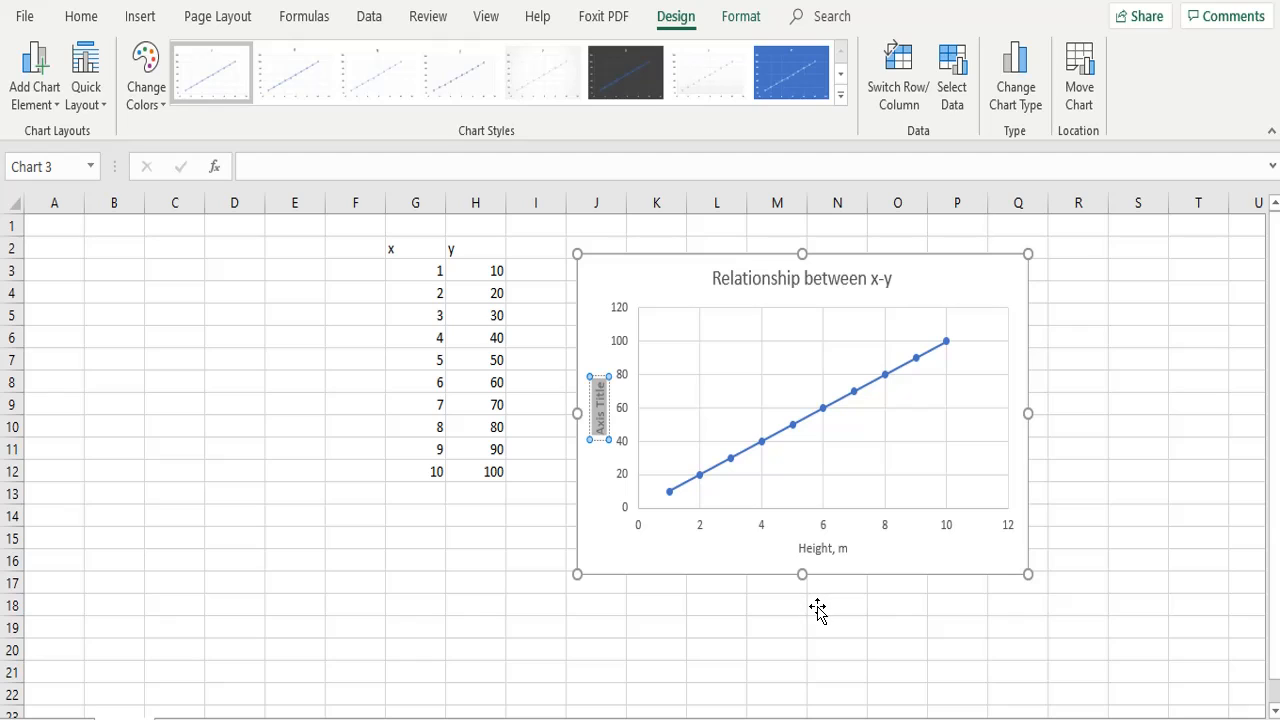
{"action": "type", "text": "Height"}
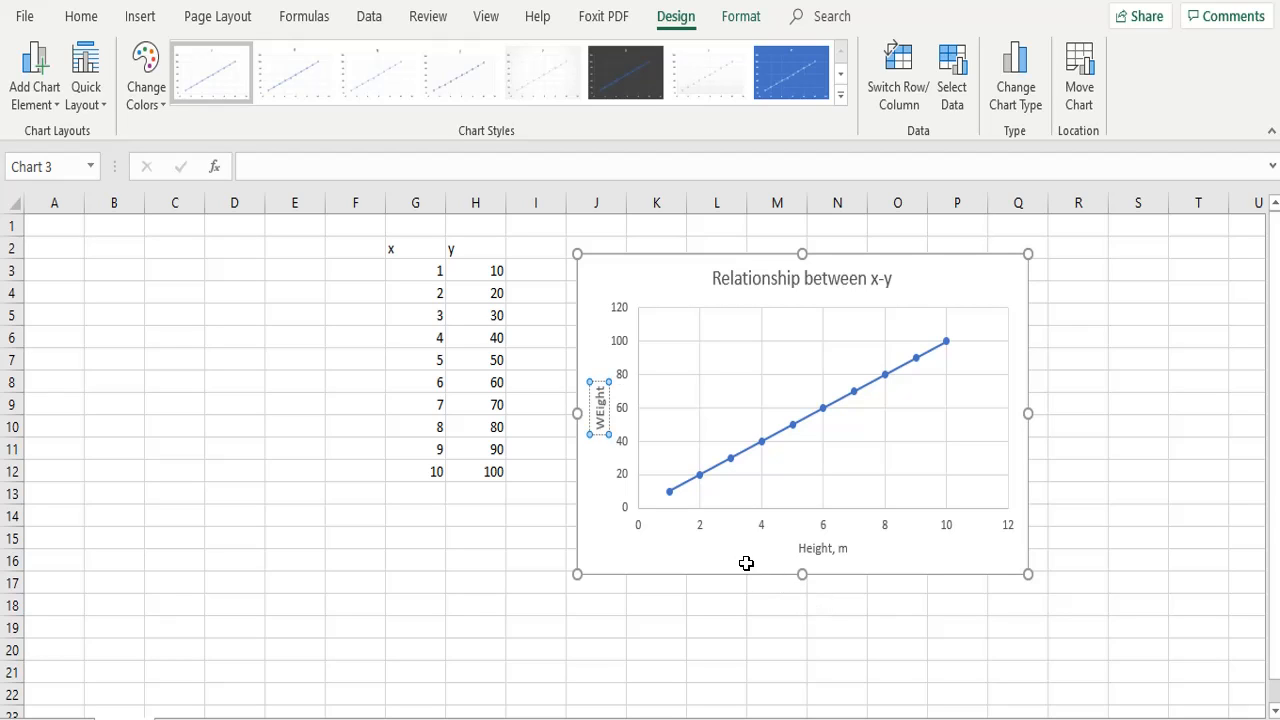
{"action": "key", "text": "BackSpace"}
{"action": "key", "text": "BackSpace"}
{"action": "key", "text": "BackSpace"}
{"action": "key", "text": "BackSpace"}
{"action": "key", "text": "BackSpace"}
{"action": "key", "text": "BackSpace"}
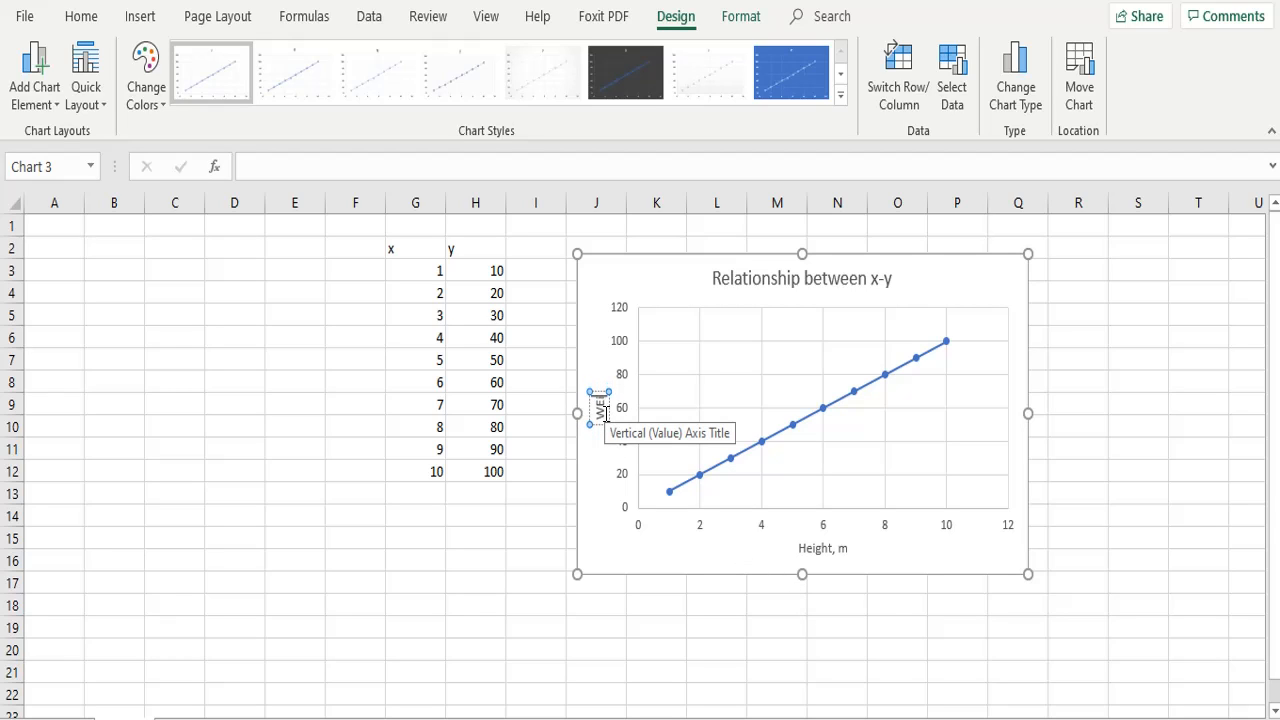
{"action": "type", "text": "Weight"}
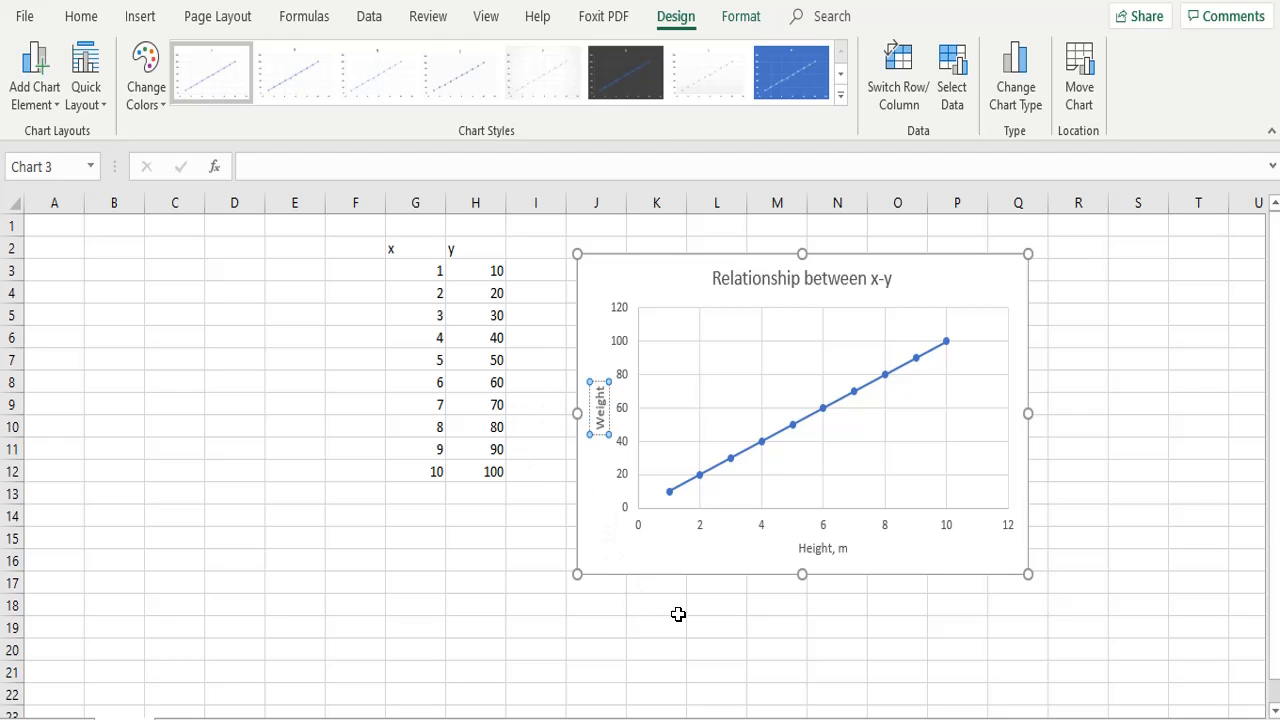
Extend the vertical axis title of the scatter chart with its unit so that it reads "Weight,kg"
{"action": "left_click", "coordinate": [694, 675]}
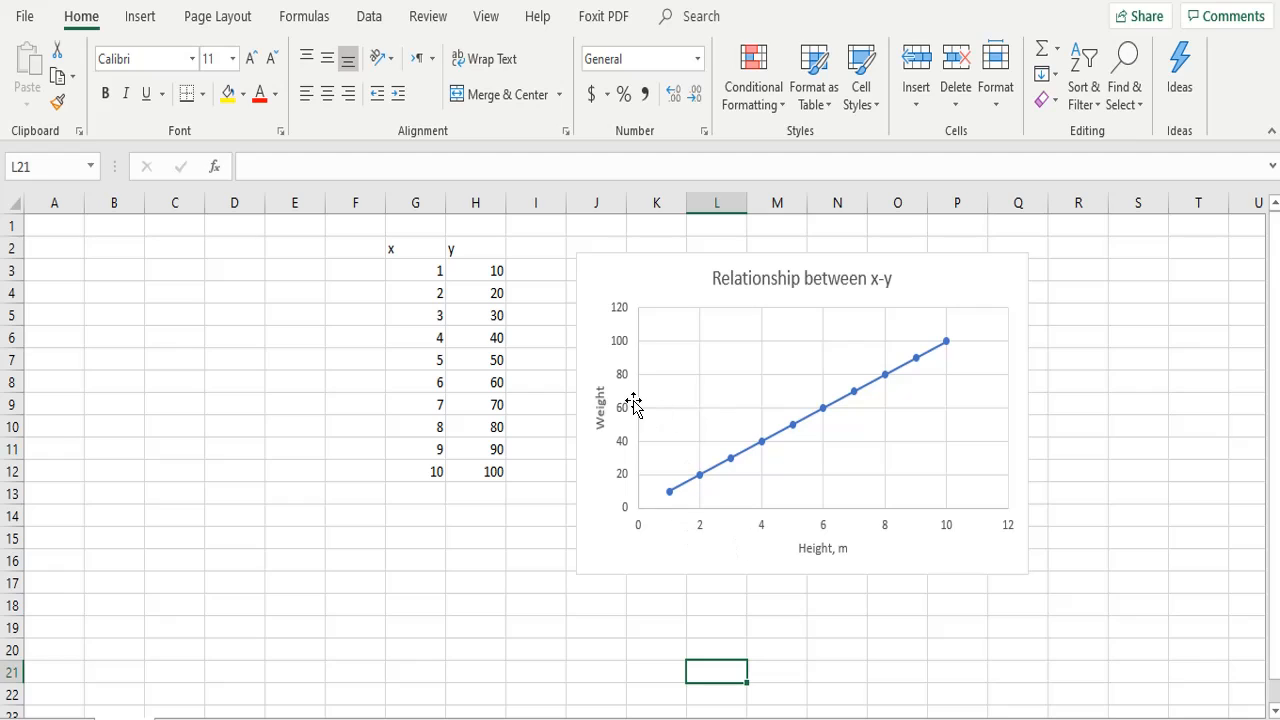
{"action": "left_click", "coordinate": [603, 407]}
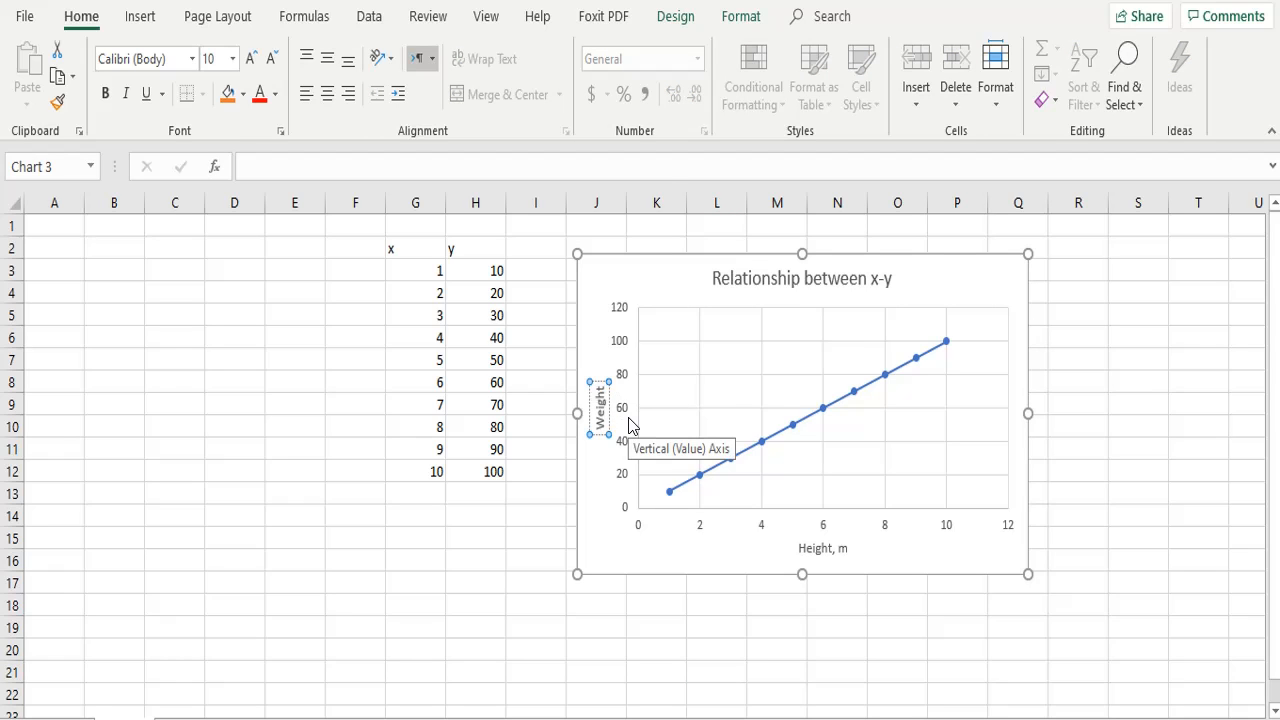
{"action": "type", "text": ",kg"}
{"action": "left_click", "coordinate": [659, 623]}
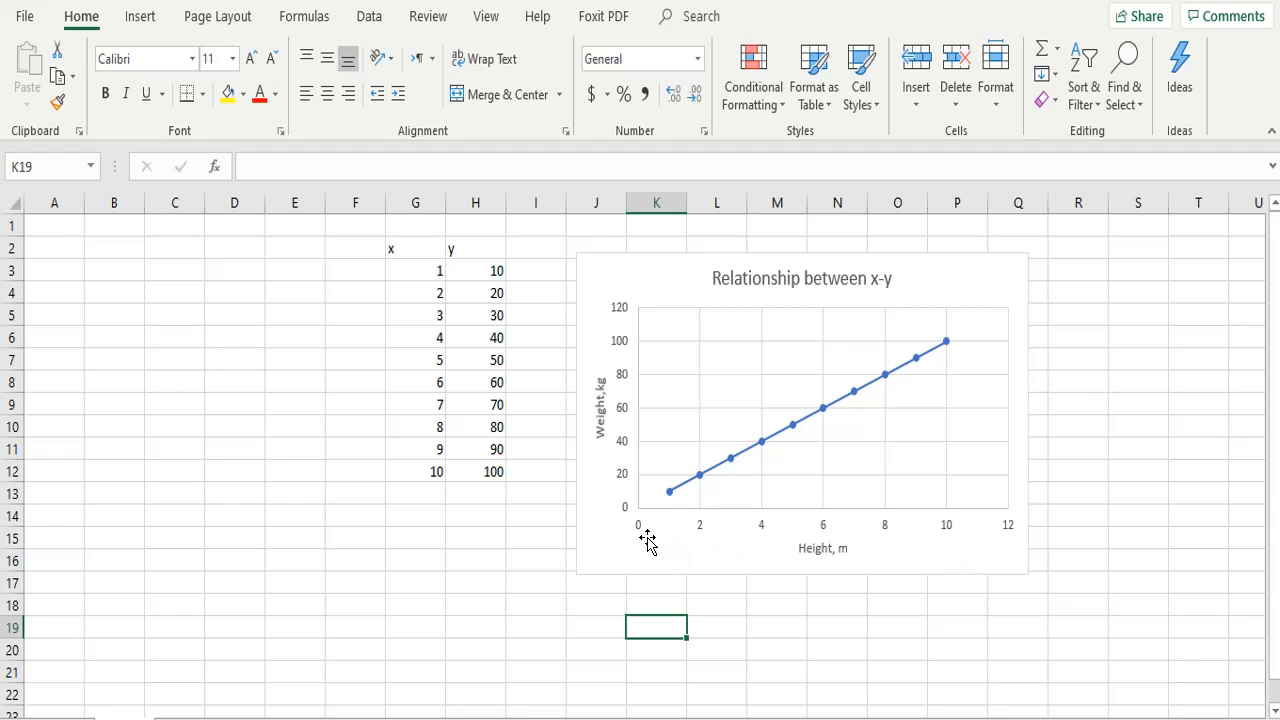
Open the formatting options of the chart's horizontal axis and set its minimum bound to 1
{"action": "left_click", "coordinate": [828, 535]}
{"action": "left_click", "coordinate": [825, 527]}
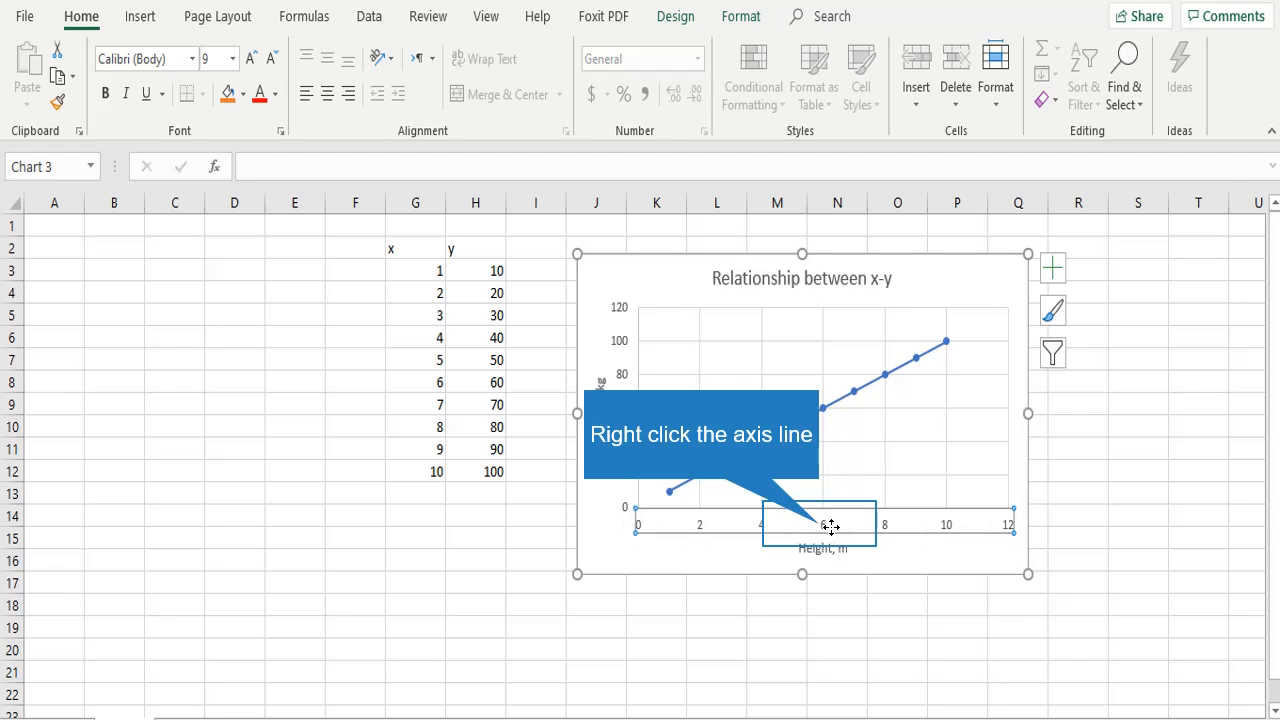
{"action": "right_click", "coordinate": [826, 527]}
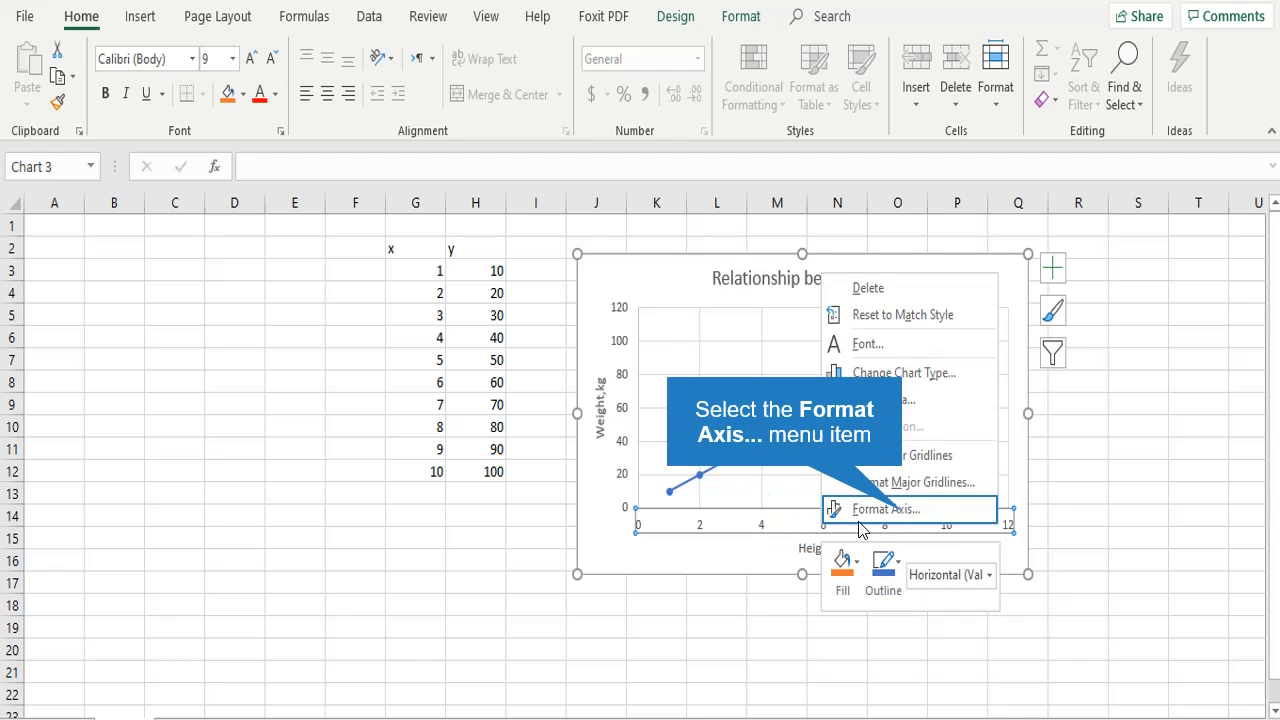
{"action": "left_click", "coordinate": [903, 515]}
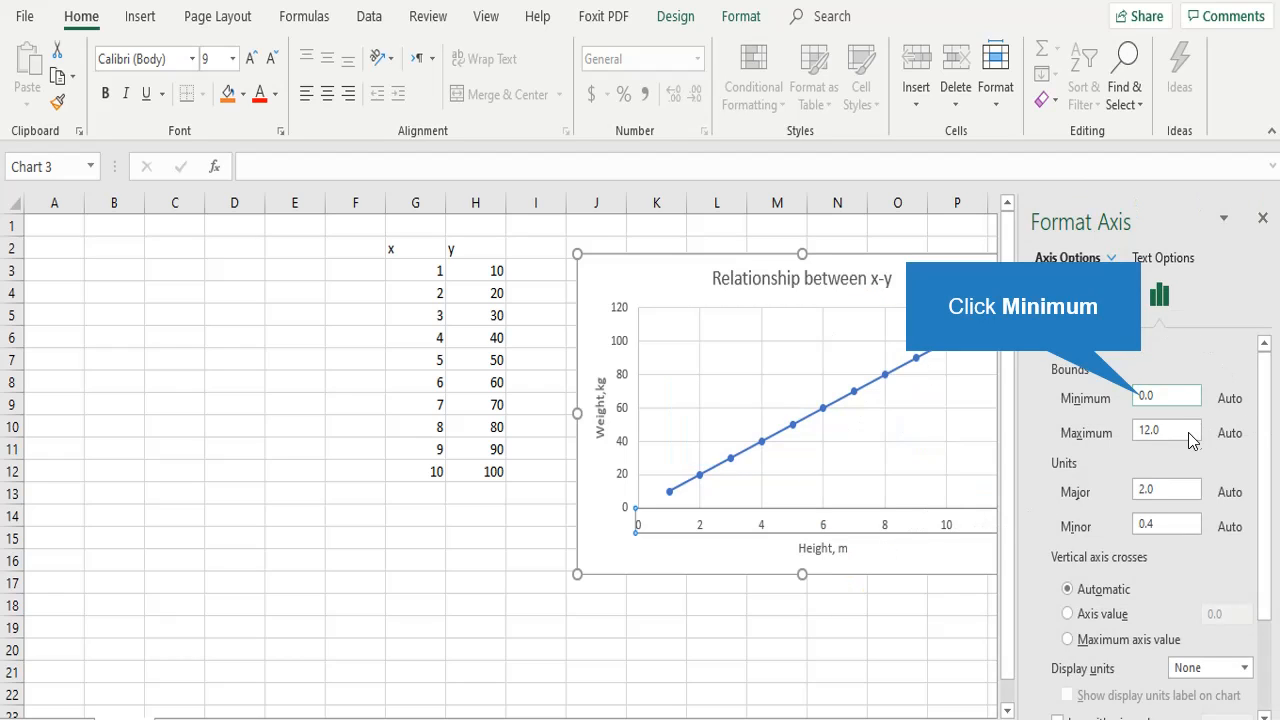
{"action": "left_click", "coordinate": [1144, 398]}
{"action": "key", "text": "Delete"}
{"action": "type", "text": "1"}
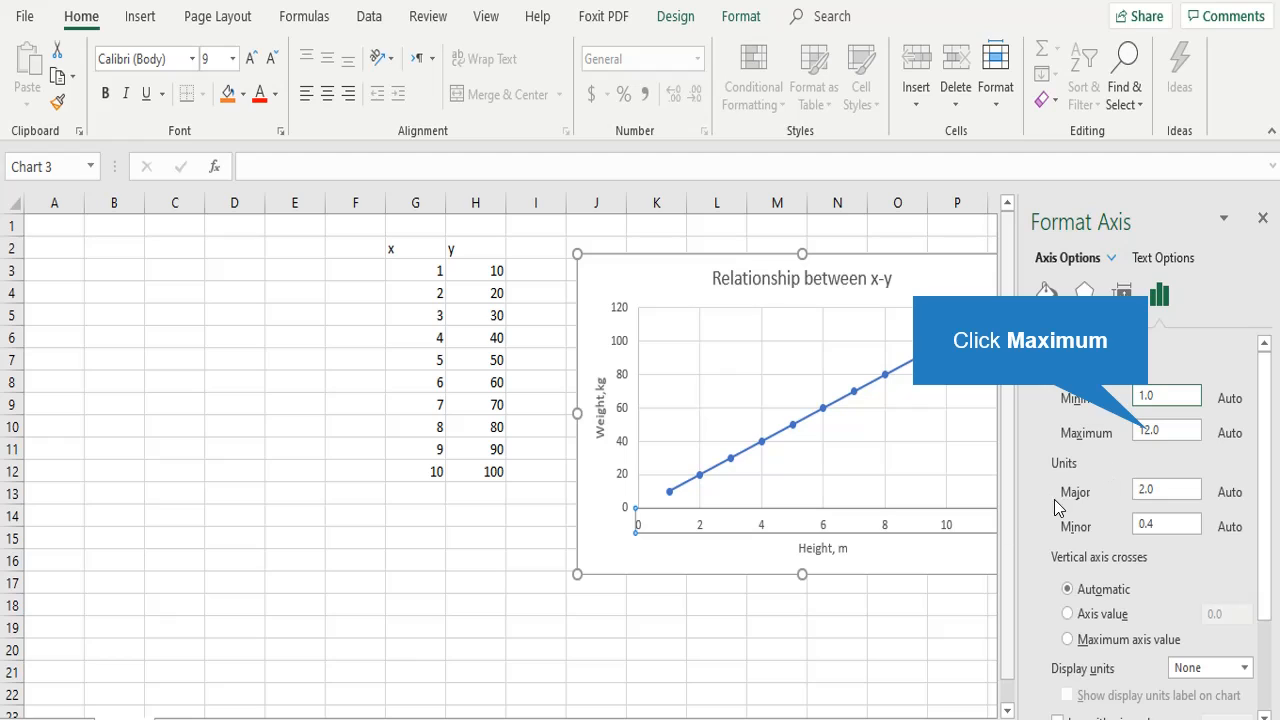
Set the horizontal axis's maximum bound to 10 and close the axis formatting options
{"action": "left_click", "coordinate": [1151, 431]}
{"action": "key", "text": "BackSpace"}
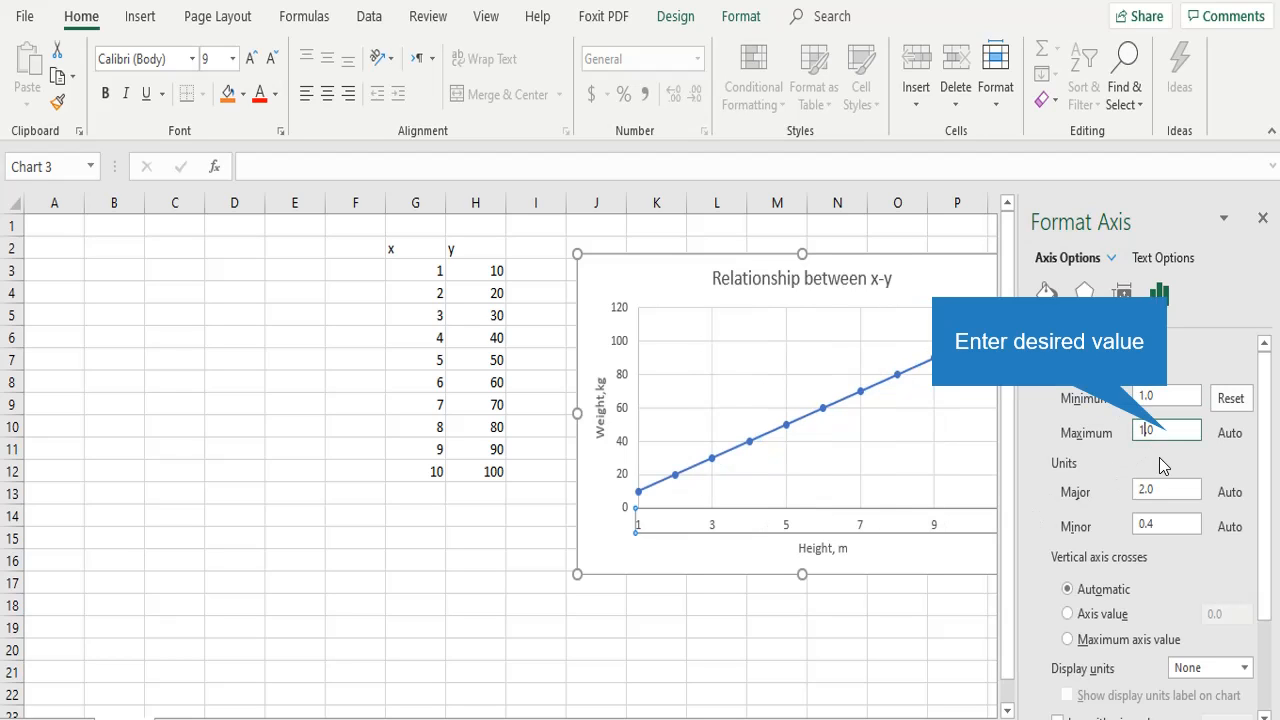
{"action": "type", "text": "0"}
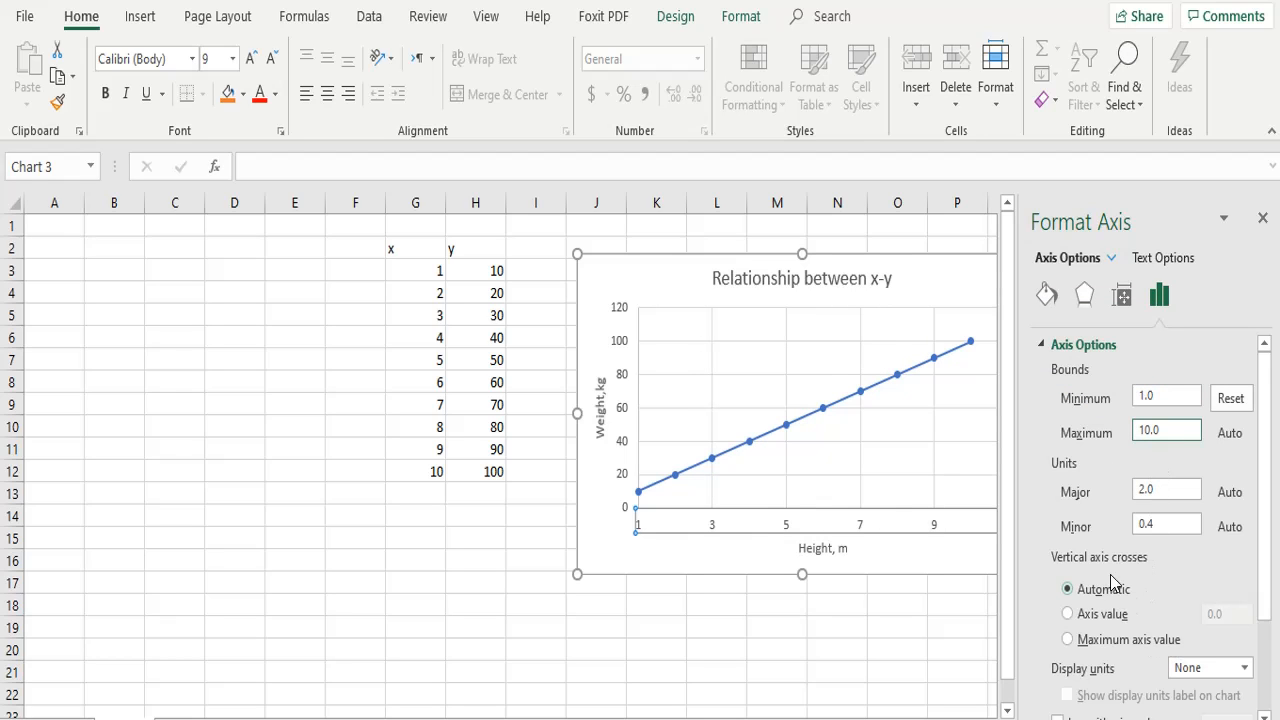
{"action": "scroll", "coordinate": [1265, 455], "scroll_direction": "down", "scroll_amount": 3}
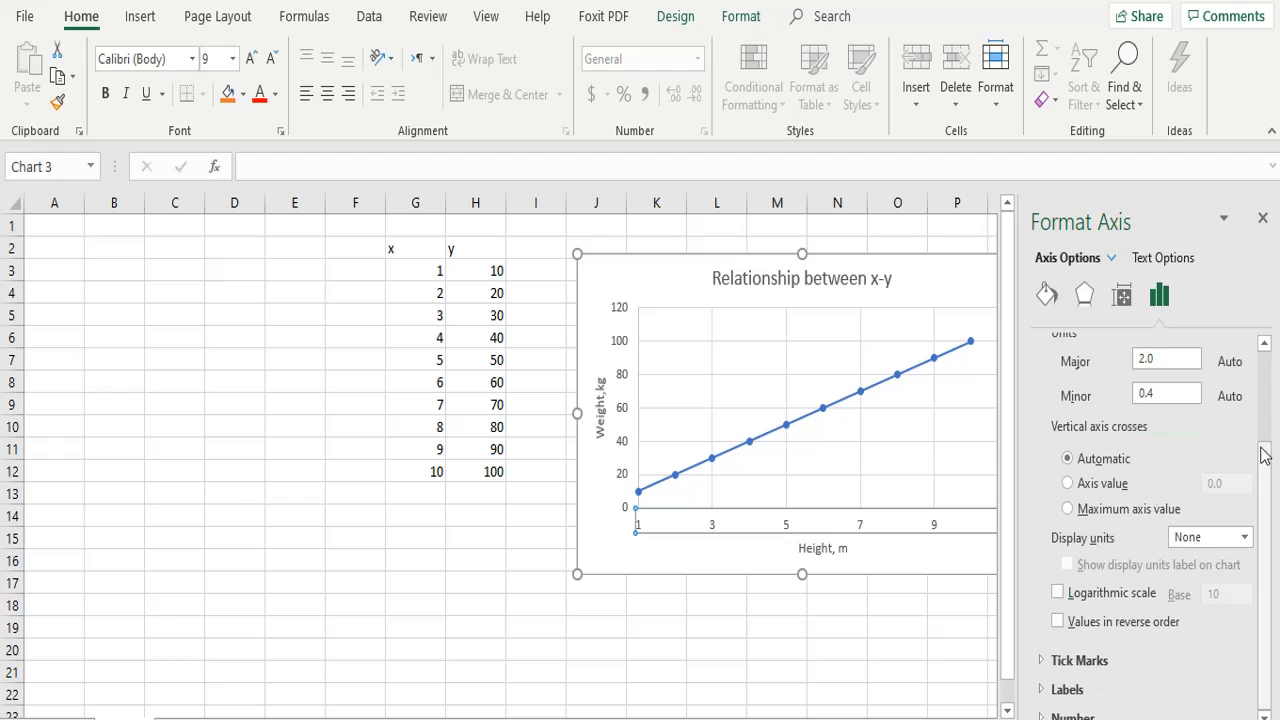
{"action": "left_click", "coordinate": [972, 626]}
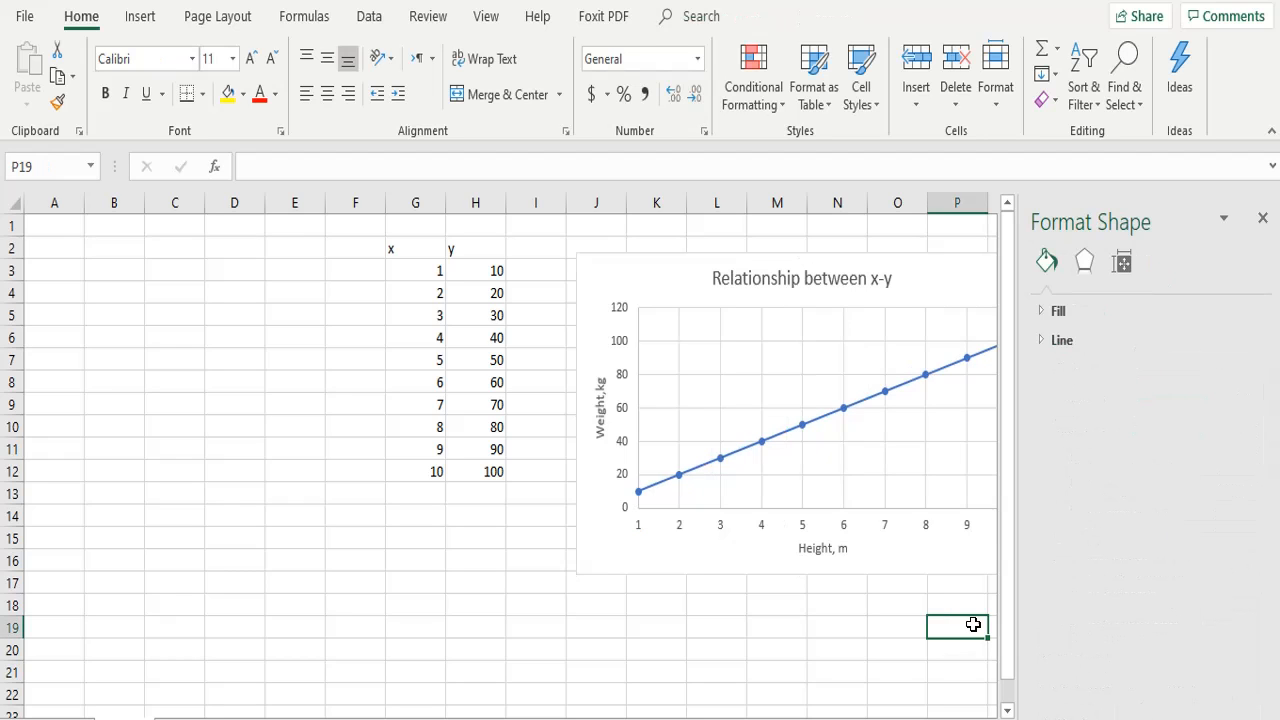
{"action": "left_click", "coordinate": [1262, 218]}
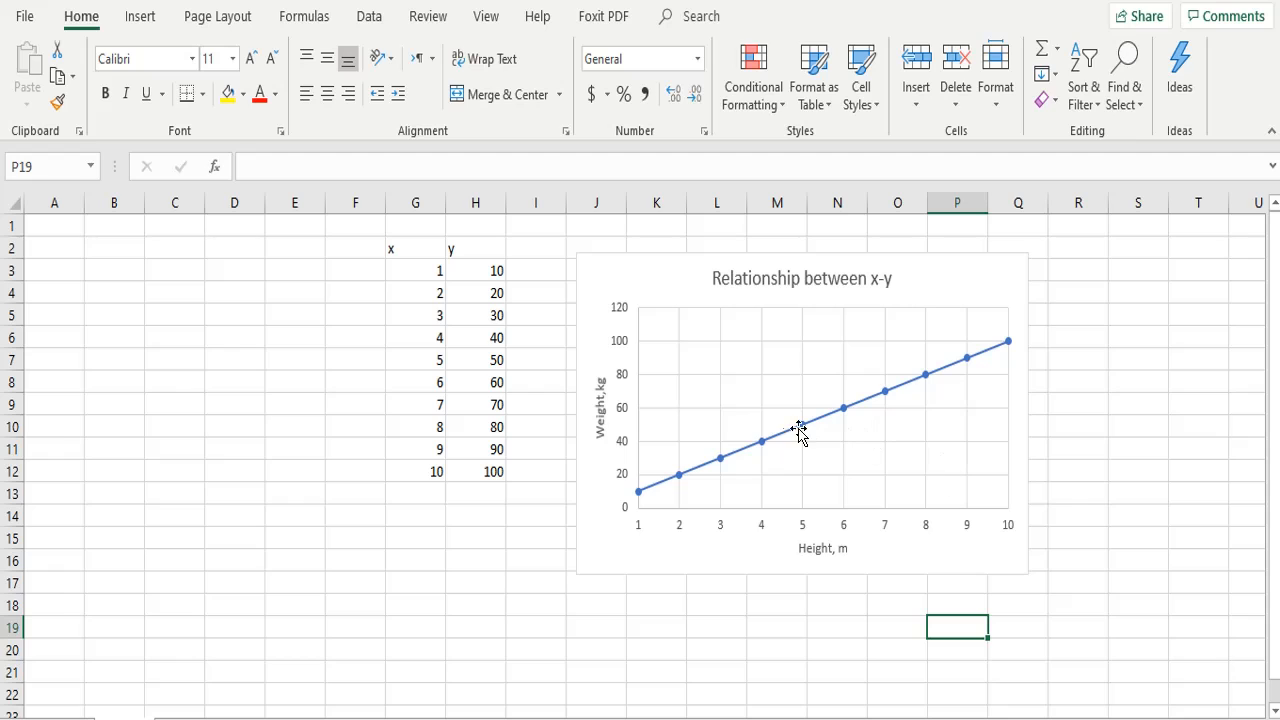
Add minor gridlines for the vertical axis of the scatter chart
{"action": "left_click", "coordinate": [750, 380]}
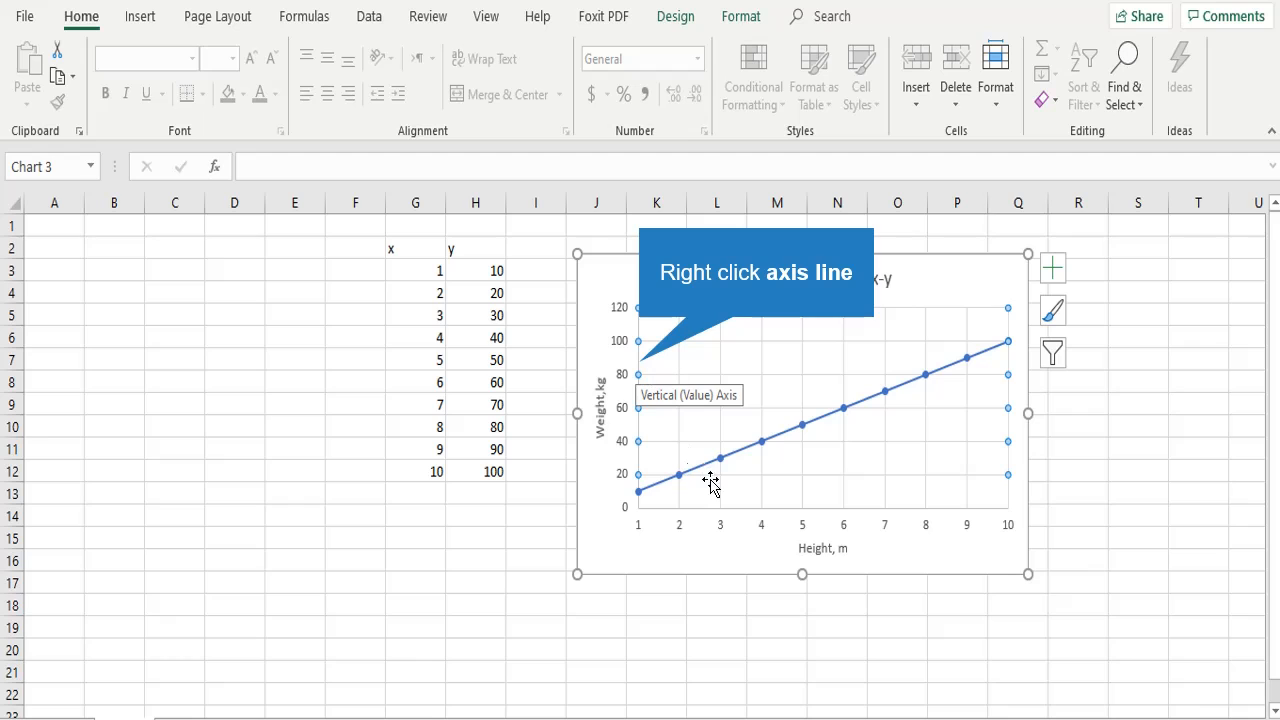
{"action": "right_click", "coordinate": [640, 376]}
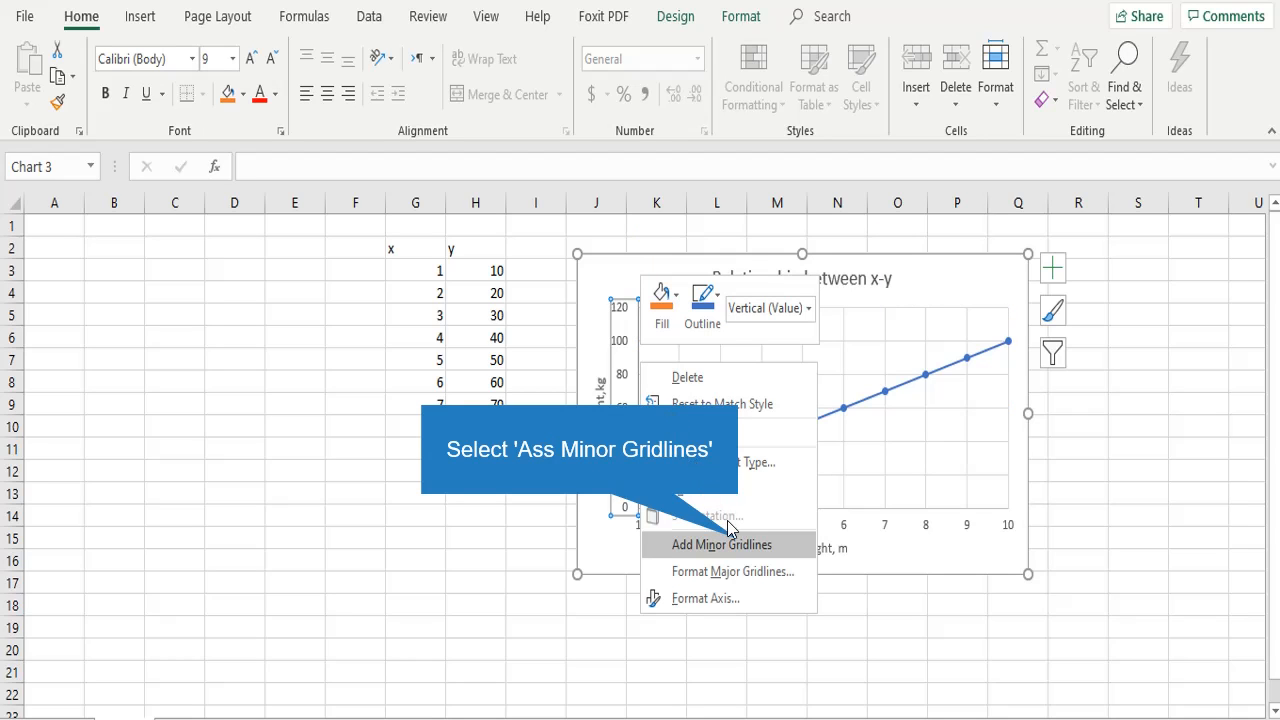
{"action": "left_click", "coordinate": [740, 545]}
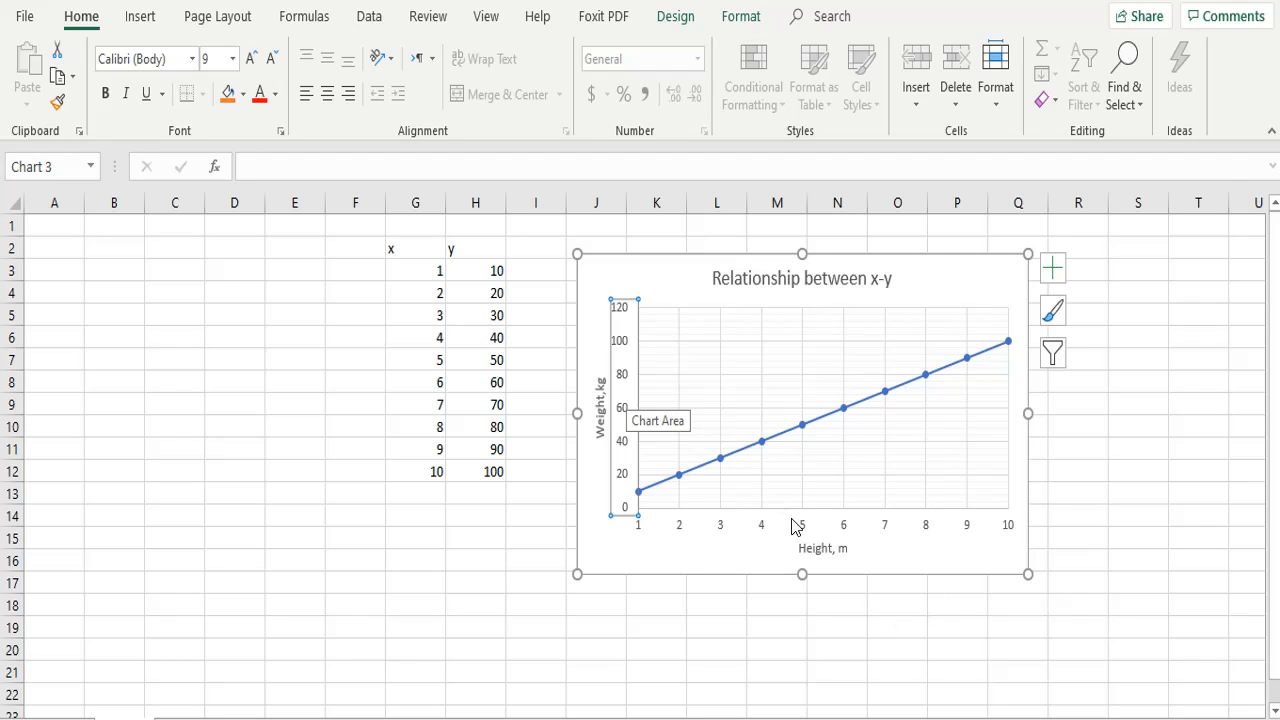
Format the vertical axis's minor gridlines with No line and close the formatting options
{"action": "right_click", "coordinate": [627, 397]}
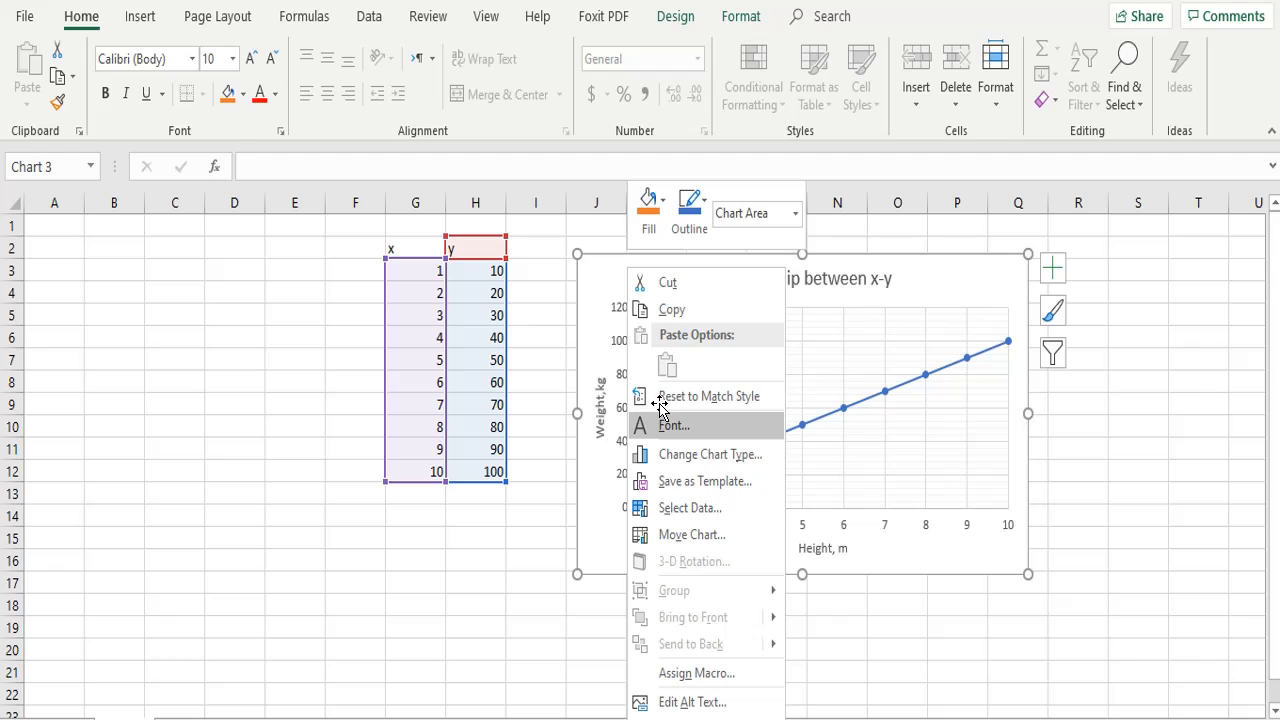
{"action": "key", "text": "Escape"}
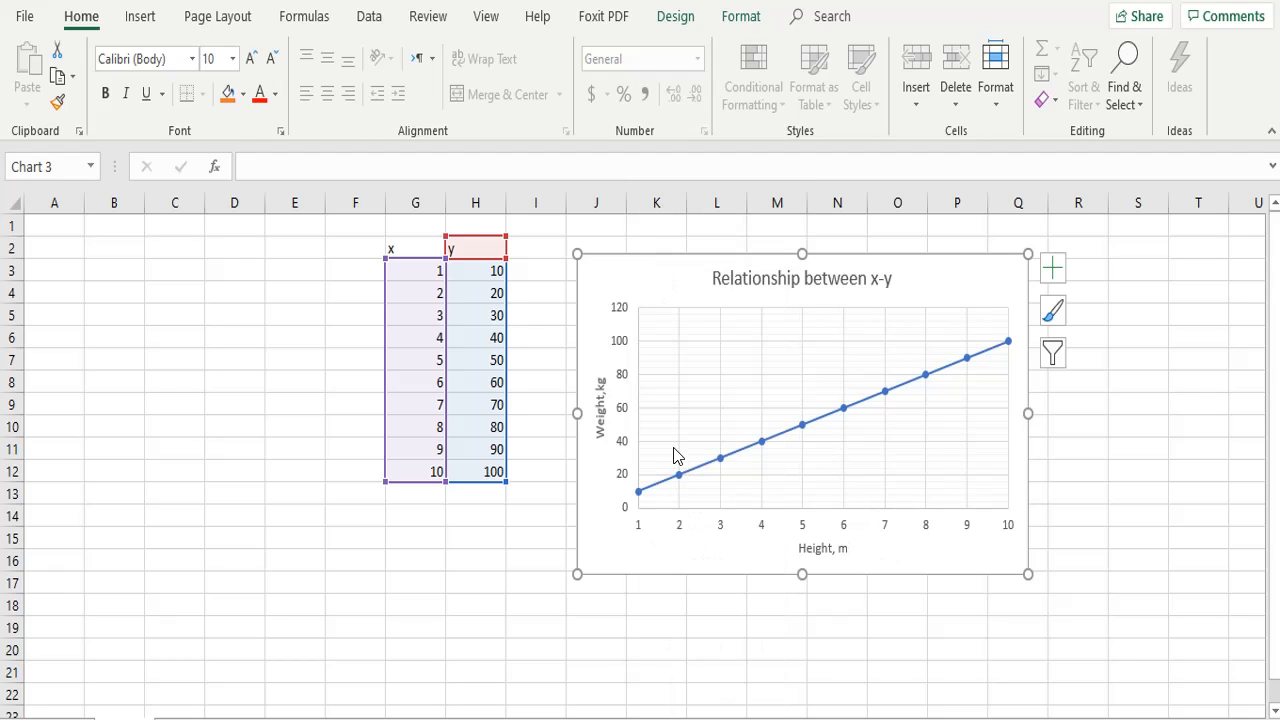
{"action": "left_click", "coordinate": [640, 410]}
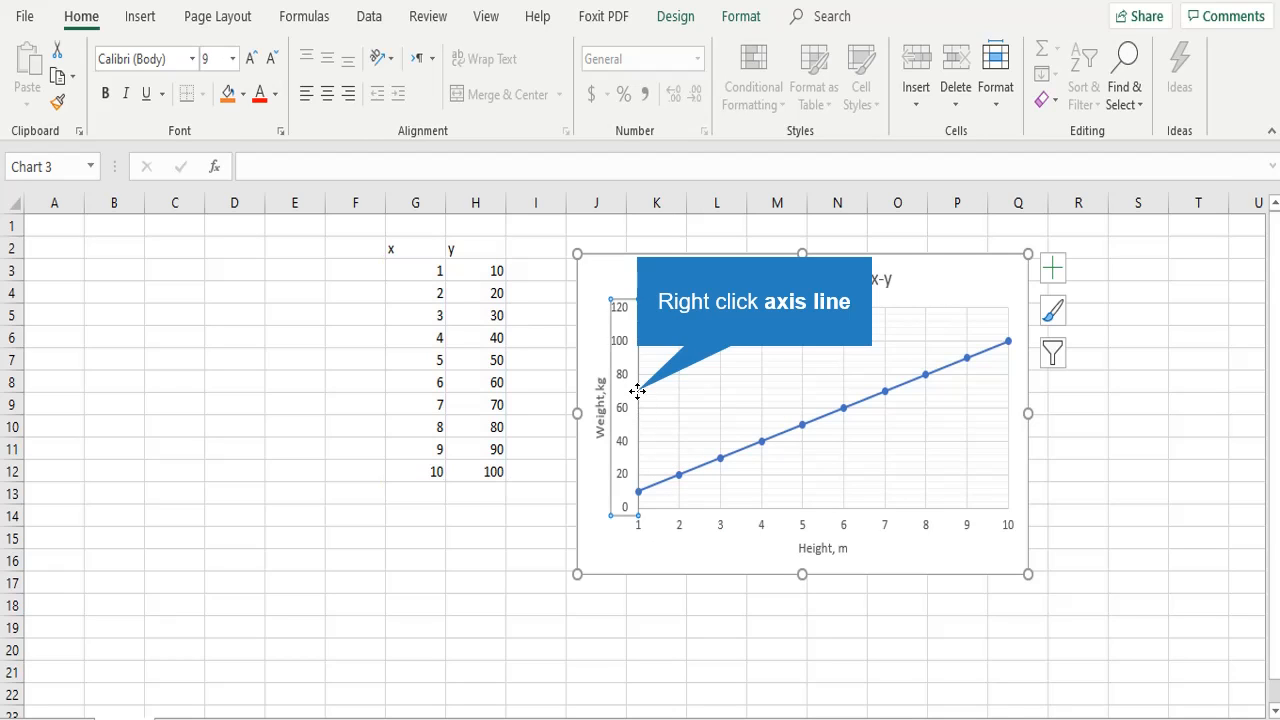
{"action": "right_click", "coordinate": [643, 400]}
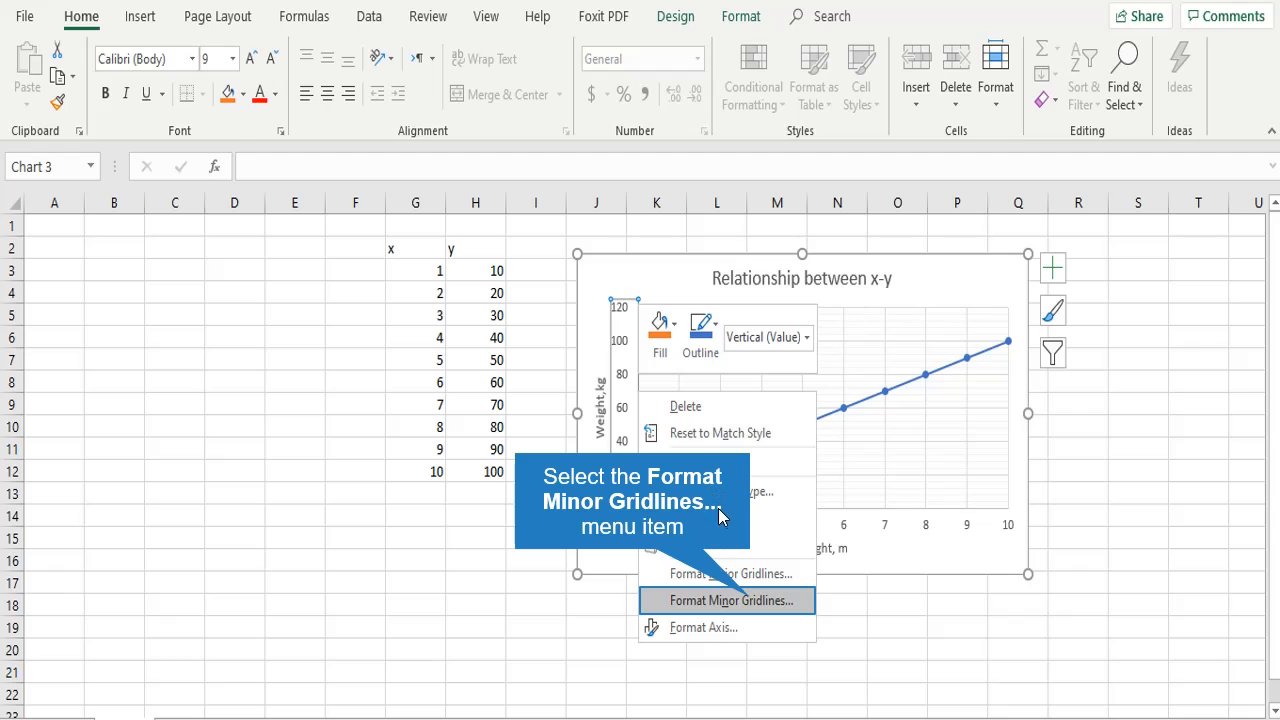
{"action": "left_click", "coordinate": [750, 597]}
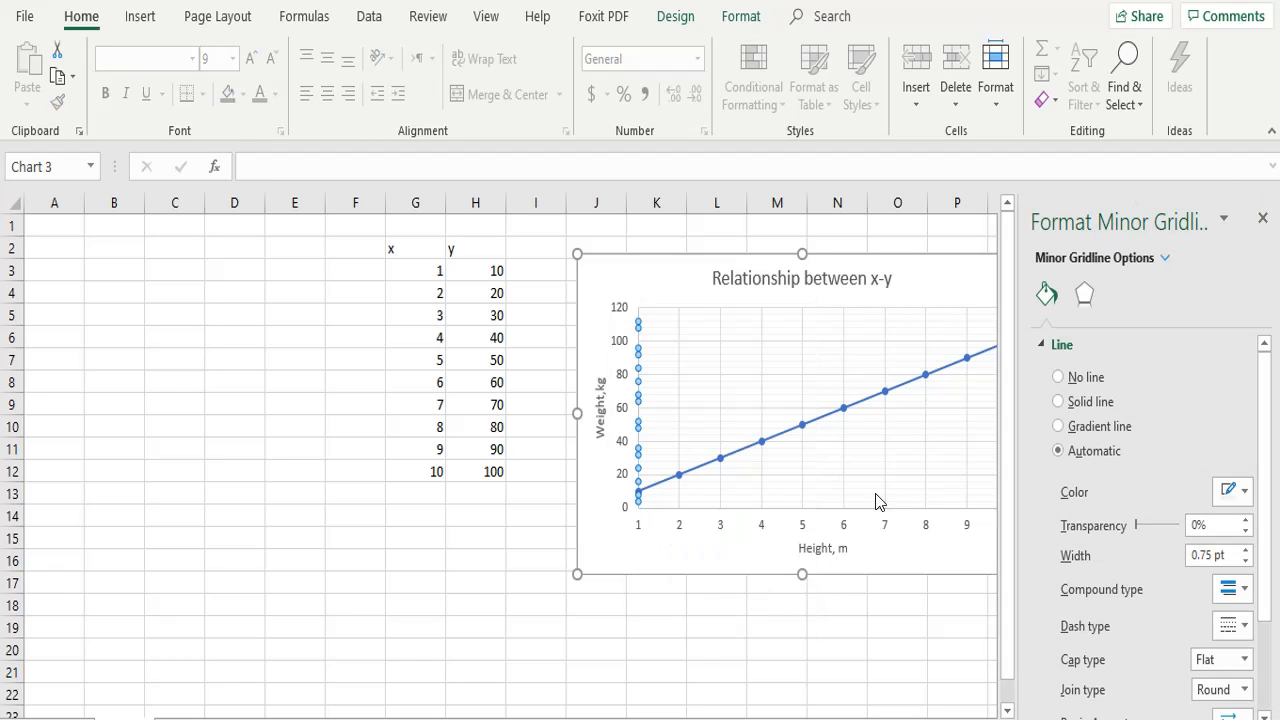
{"action": "left_click", "coordinate": [1098, 382]}
{"action": "left_click", "coordinate": [905, 646]}
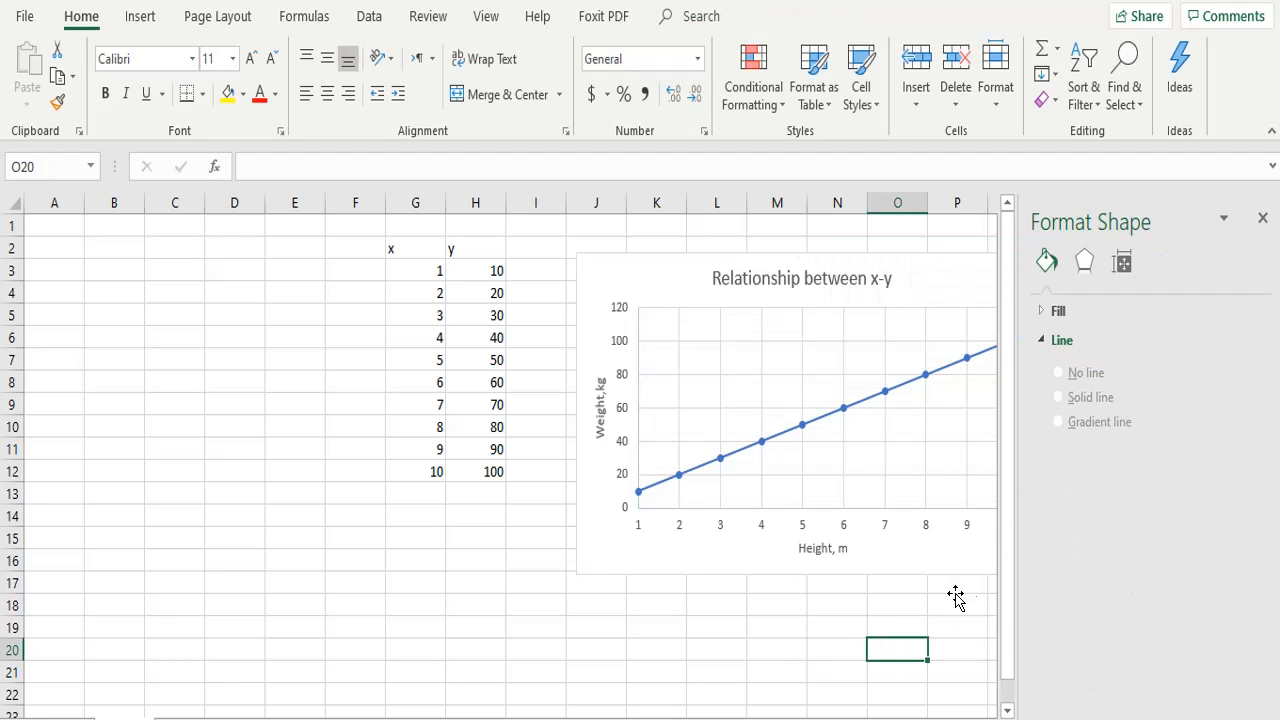
{"action": "left_click", "coordinate": [1262, 219]}
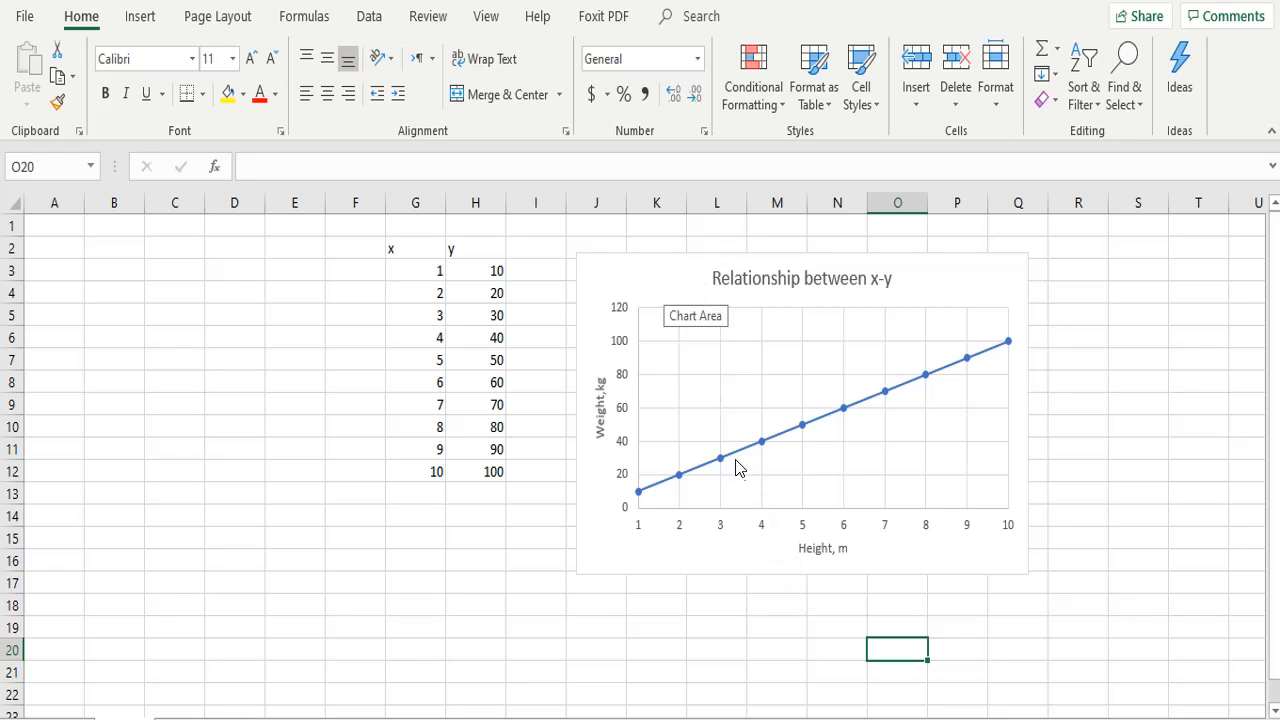
Move the scatter chart to a new sheet named Chart1
{"action": "left_click", "coordinate": [672, 275]}
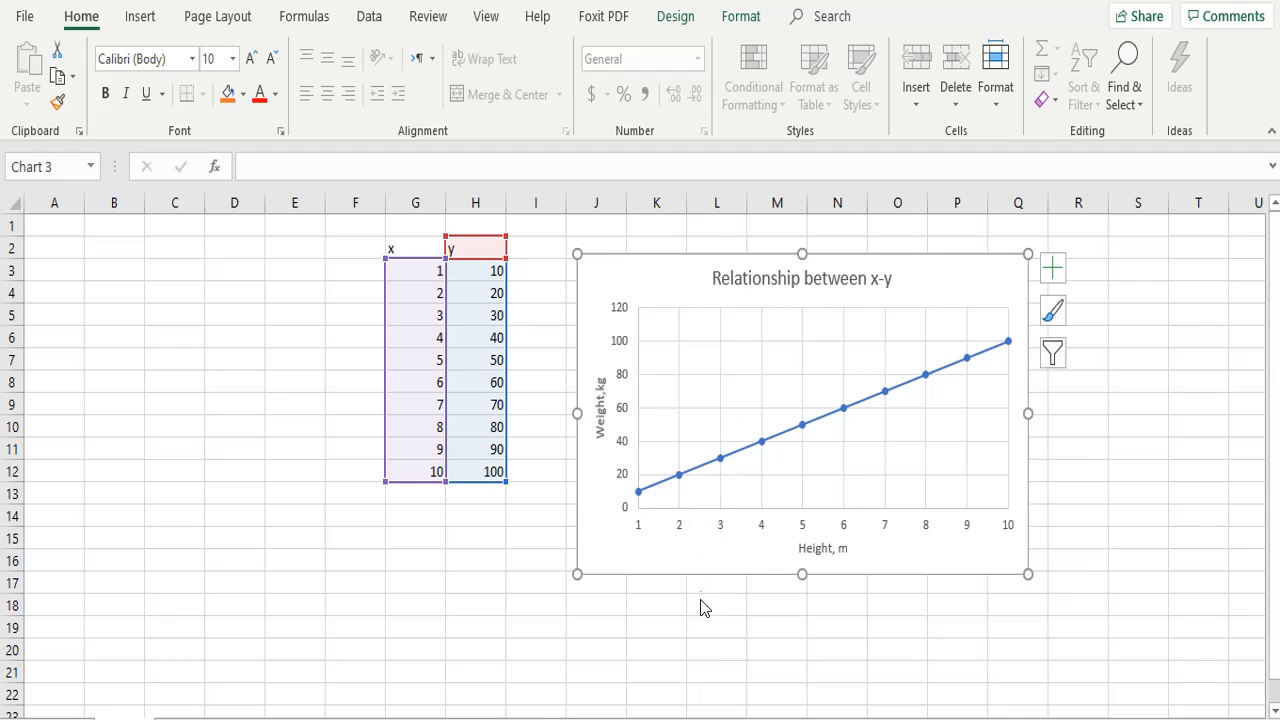
{"action": "right_click", "coordinate": [714, 552]}
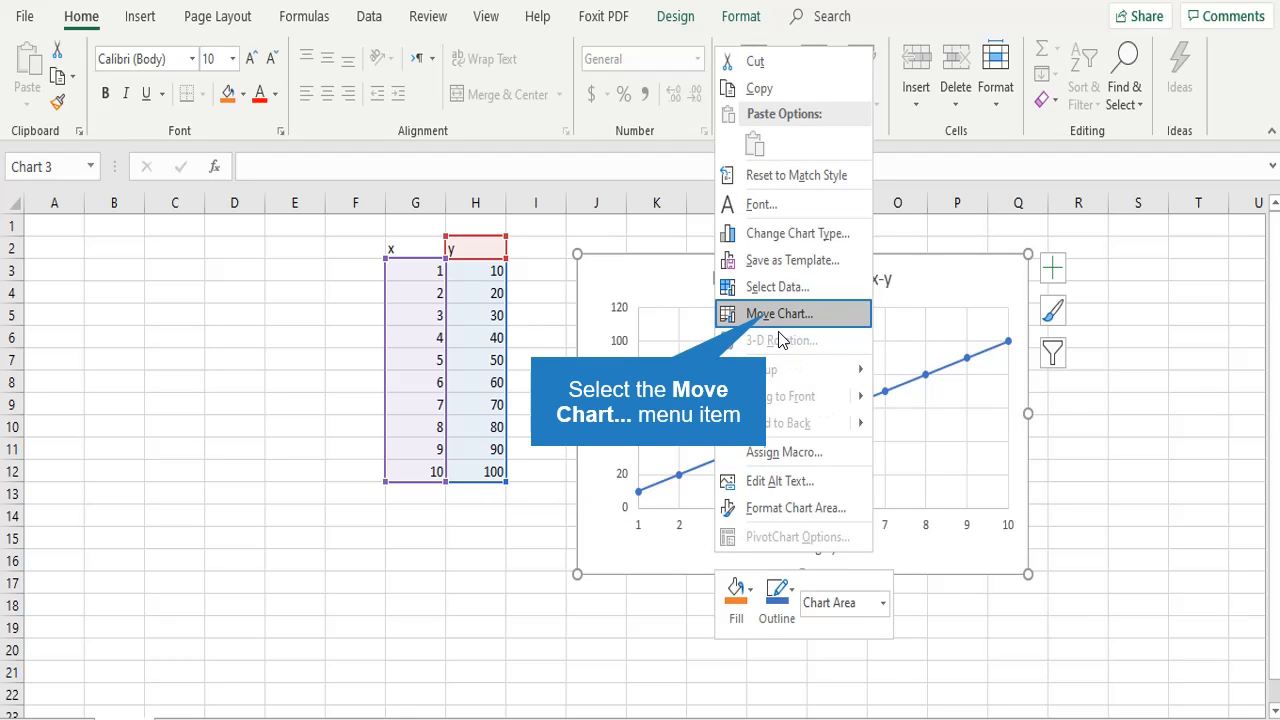
{"action": "left_click", "coordinate": [768, 315]}
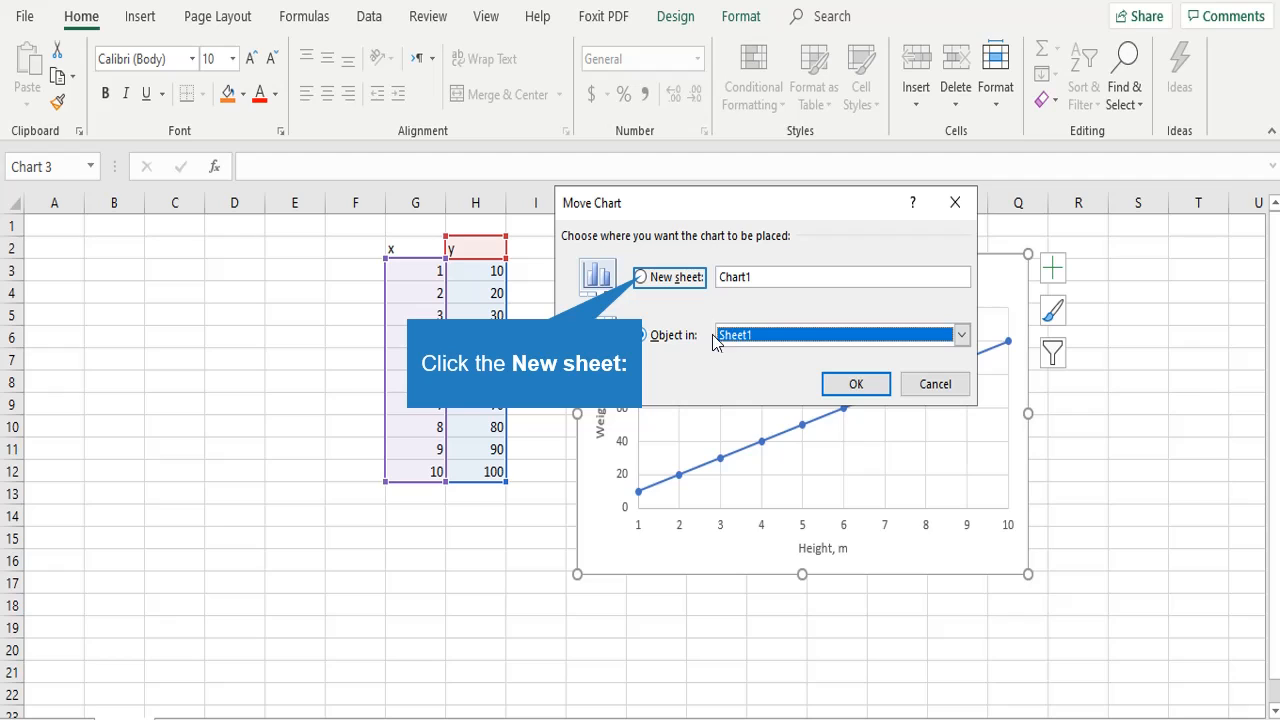
{"action": "left_click", "coordinate": [642, 281]}
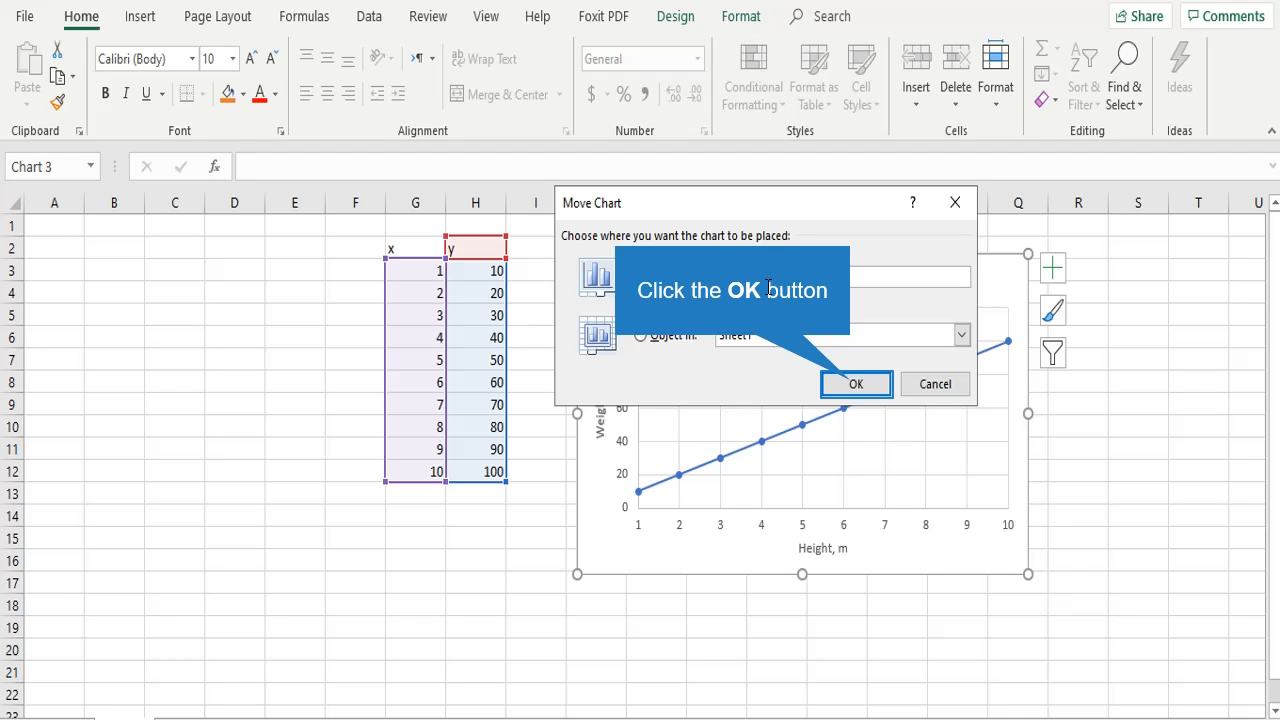
{"action": "left_click", "coordinate": [855, 386]}
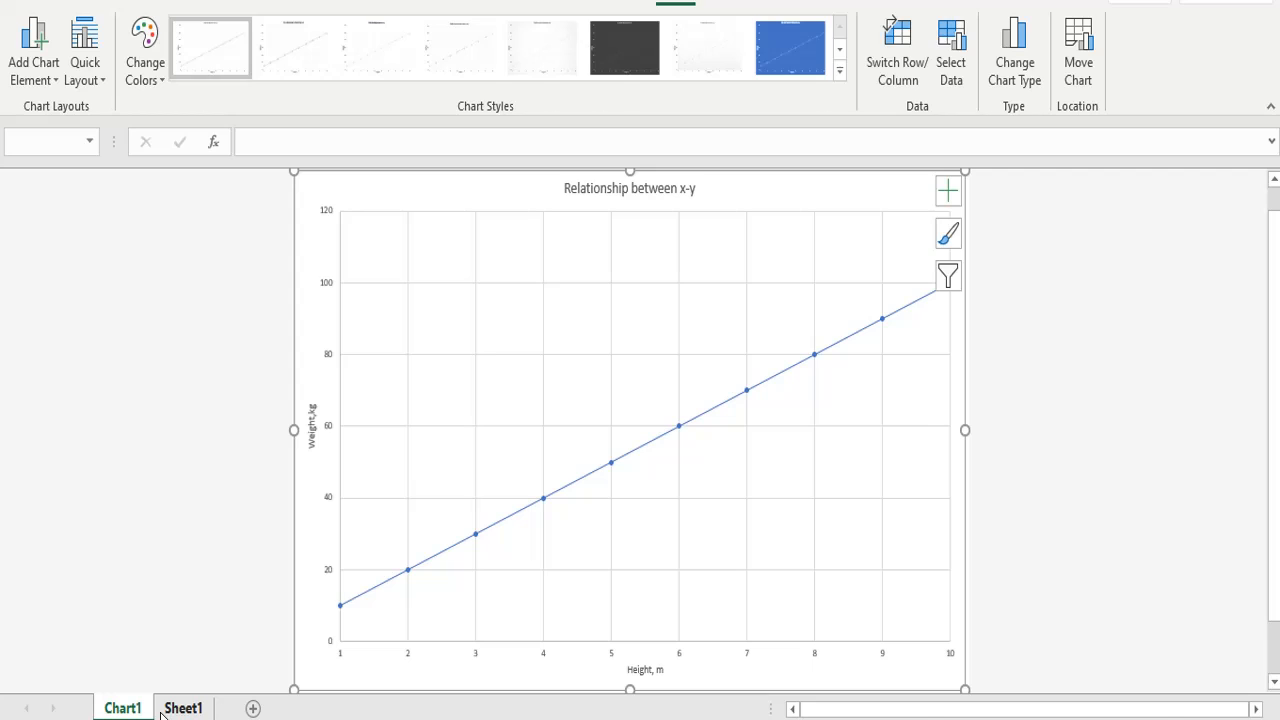
Return to Sheet1 and copy the y column with its header to the cells starting at K2
{"action": "left_click", "coordinate": [162, 712]}
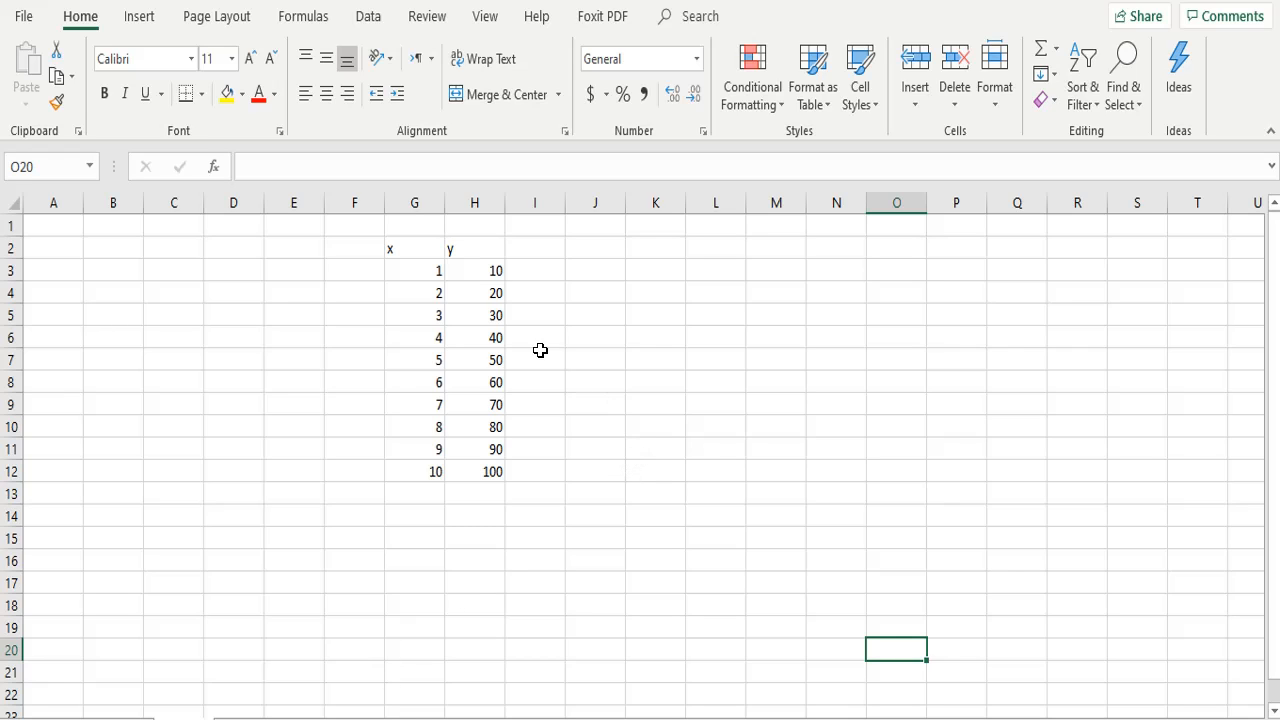
{"action": "left_click_drag", "start_coordinate": [417, 245], "coordinate": [425, 266]}
{"action": "left_click", "coordinate": [566, 298]}
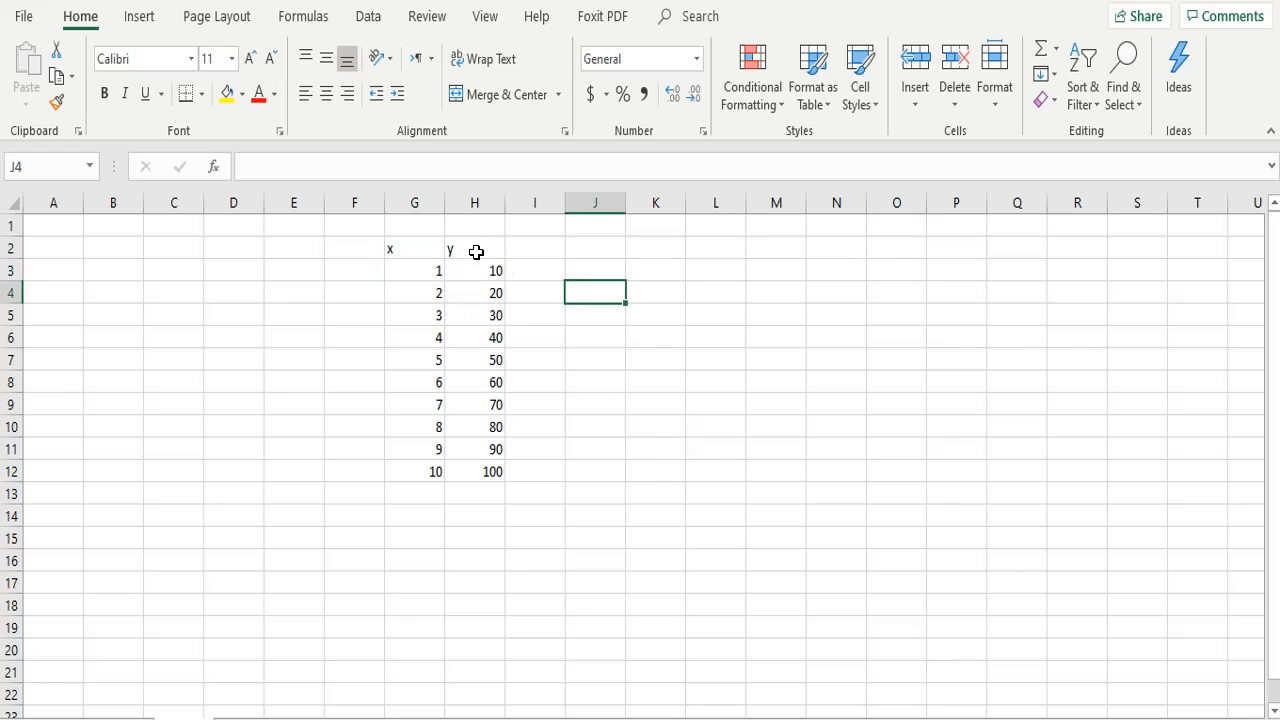
{"action": "left_click", "coordinate": [474, 248]}
{"action": "key", "text": "ctrl+shift+Down"}
{"action": "key", "text": "ctrl+c"}
{"action": "left_click", "coordinate": [663, 249]}
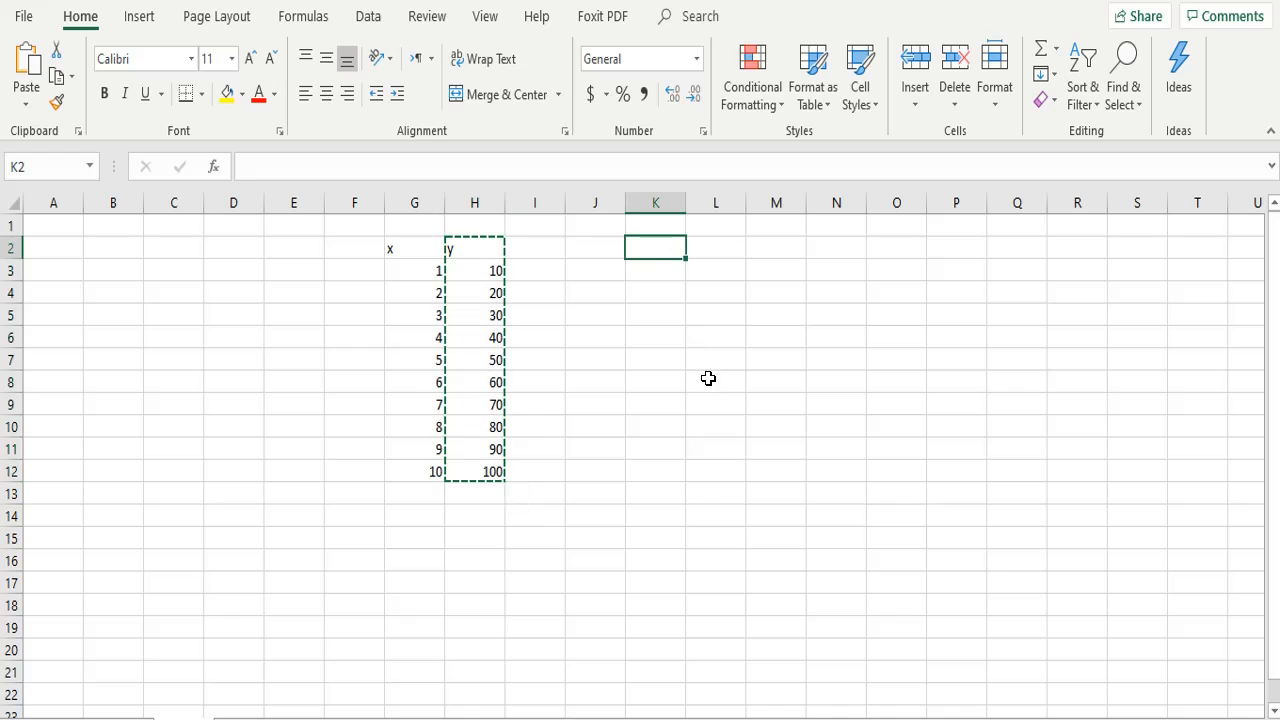
{"action": "key", "text": "ctrl+v"}
{"action": "left_click", "coordinate": [568, 577]}
Copy the x column with its header to the cells starting at L2, beside the copied y values
{"action": "left_click", "coordinate": [397, 244]}
{"action": "key", "text": "ctrl+shift+Down"}
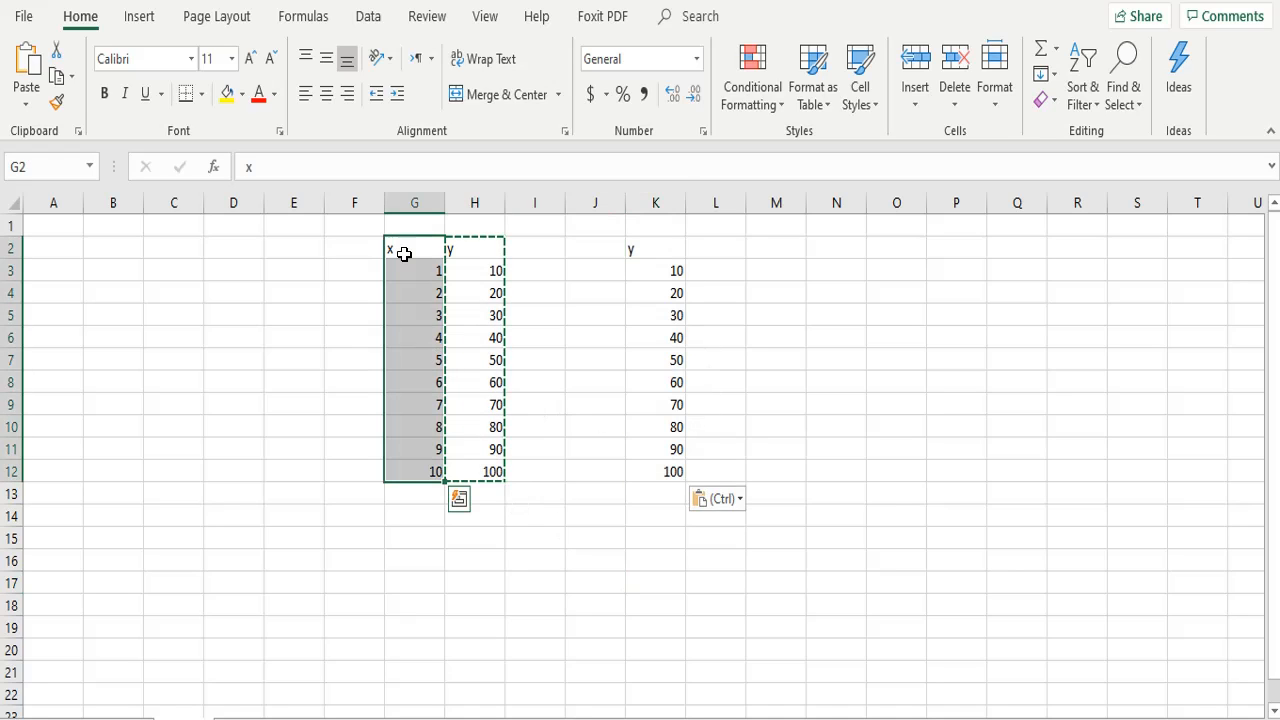
{"action": "key", "text": "ctrl+c"}
{"action": "left_click", "coordinate": [716, 249]}
{"action": "key", "text": "ctrl+v"}
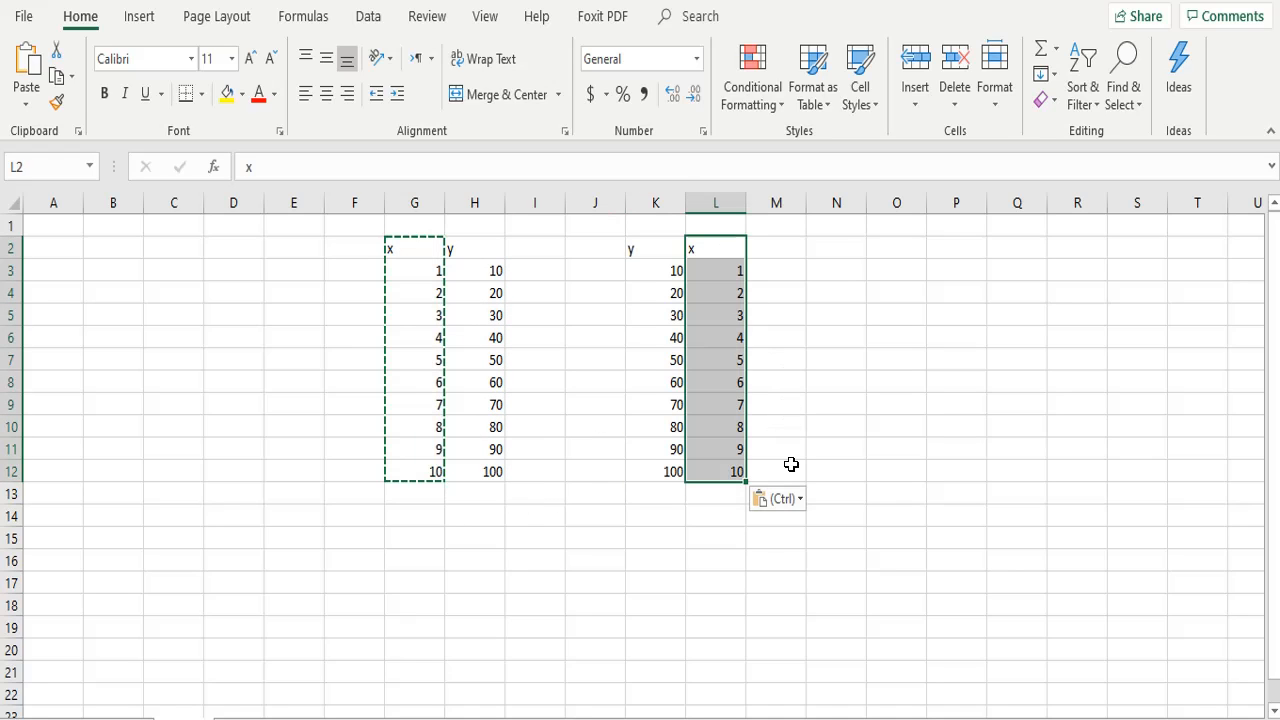
{"action": "left_click", "coordinate": [704, 556]}
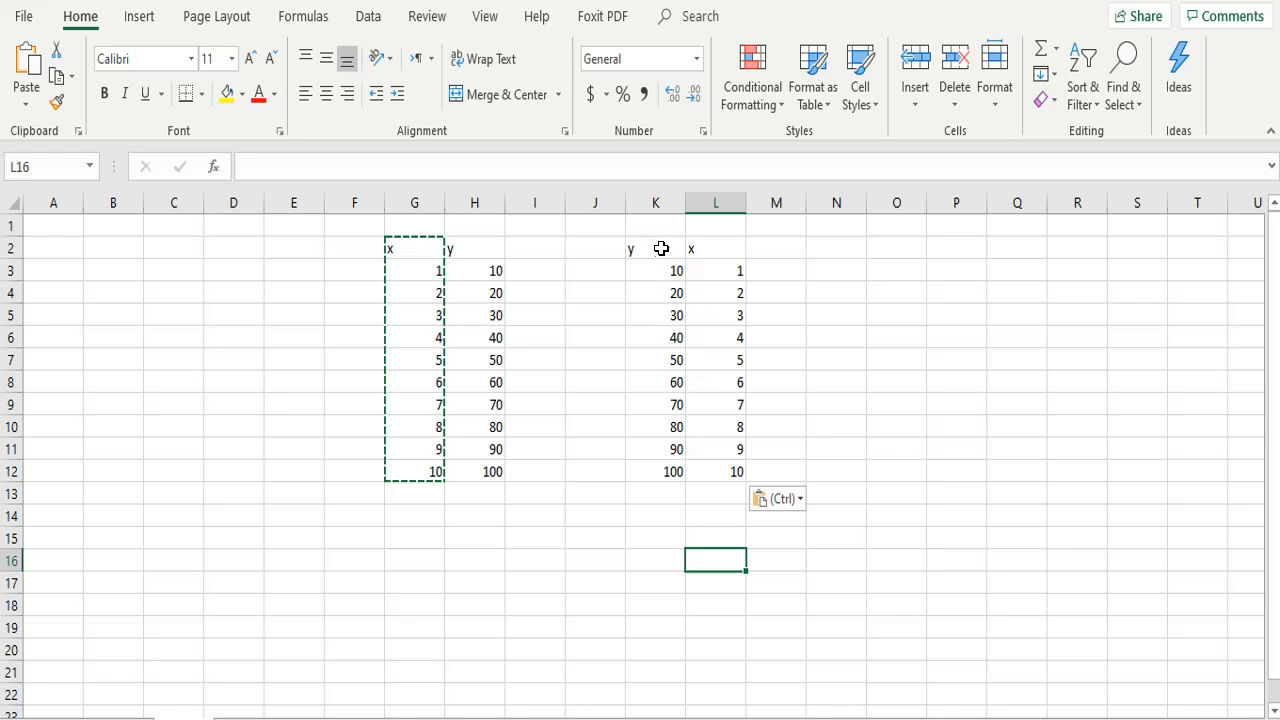
Insert a Scatter with Smooth Lines and Markers chart from the copied y and x columns starting at K2
{"action": "left_click_drag", "start_coordinate": [648, 243], "coordinate": [655, 270]}
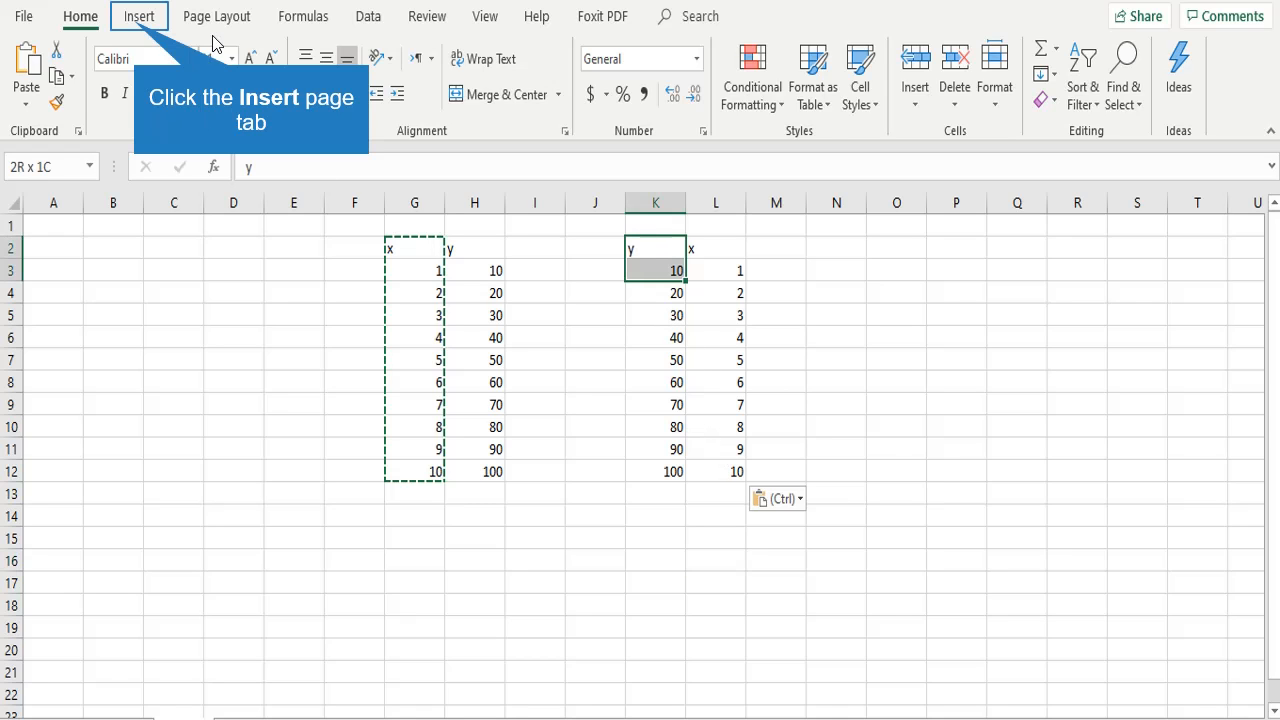
{"action": "left_click", "coordinate": [136, 16]}
{"action": "left_click", "coordinate": [529, 100]}
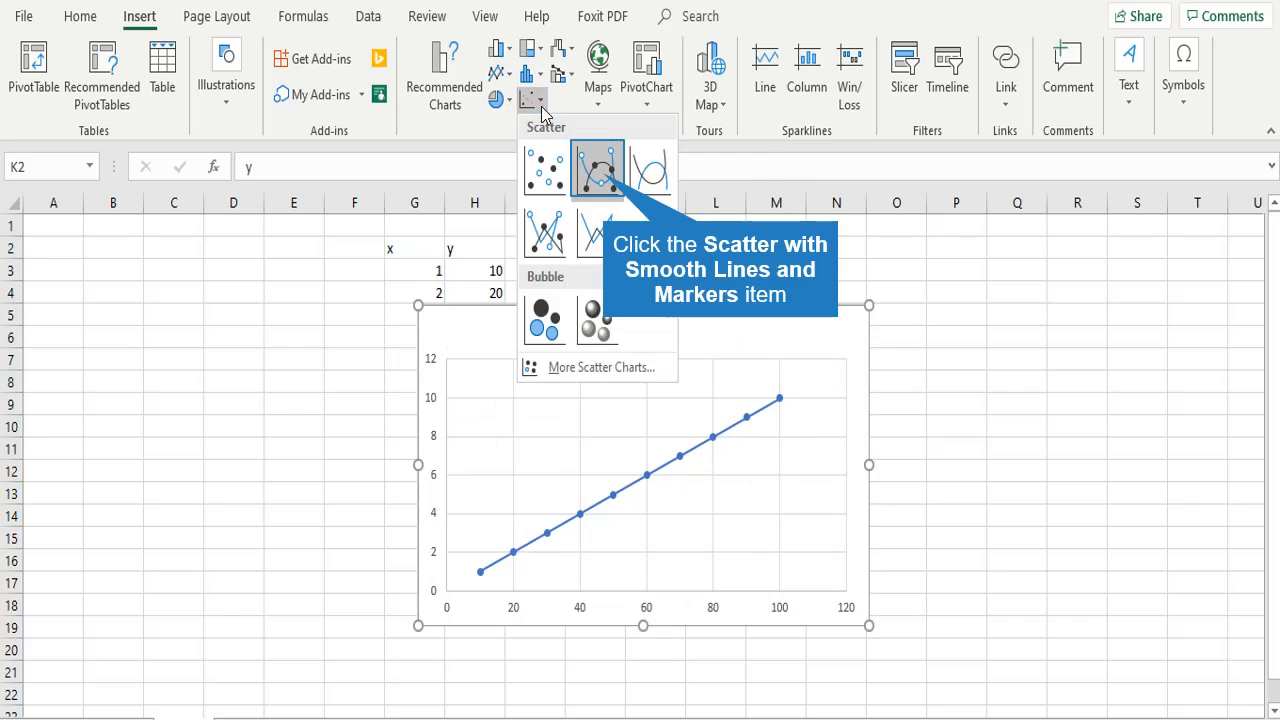
{"action": "left_click", "coordinate": [606, 185]}
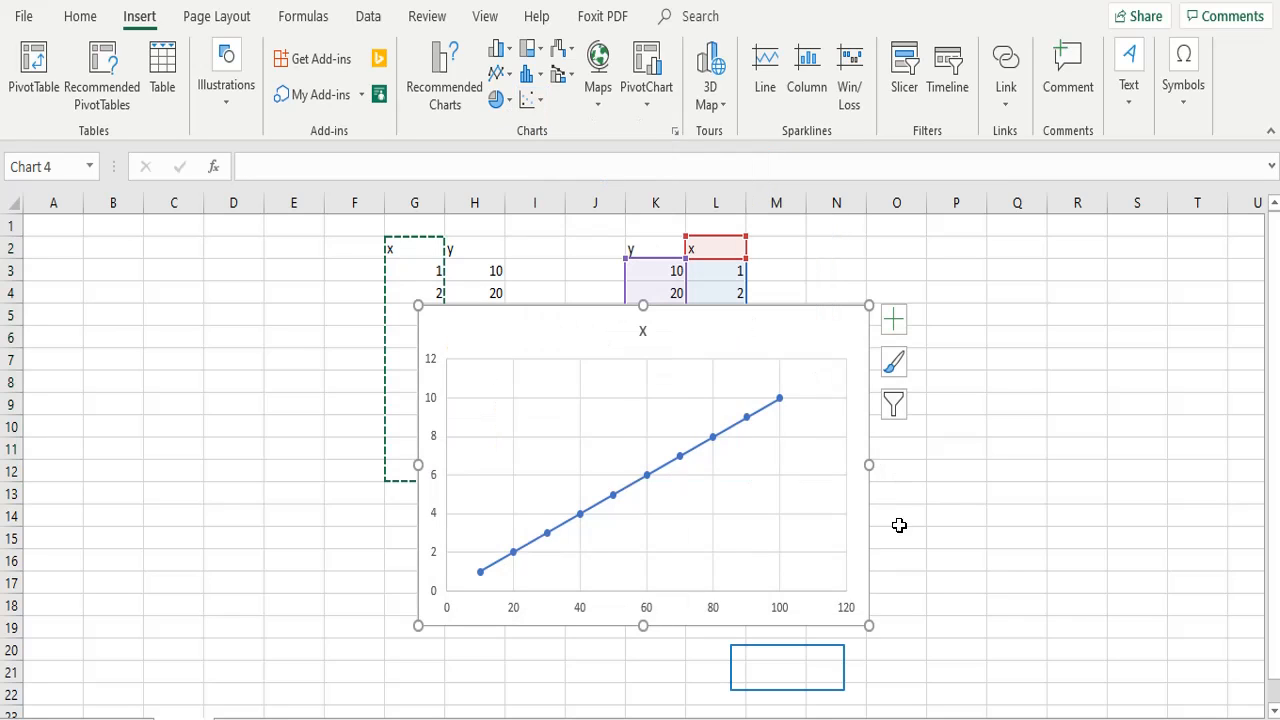
Move the new scatter chart off the data into the empty cells beside the copied x column
{"action": "left_click", "coordinate": [791, 668]}
{"action": "left_click_drag", "start_coordinate": [540, 309], "coordinate": [897, 265]}
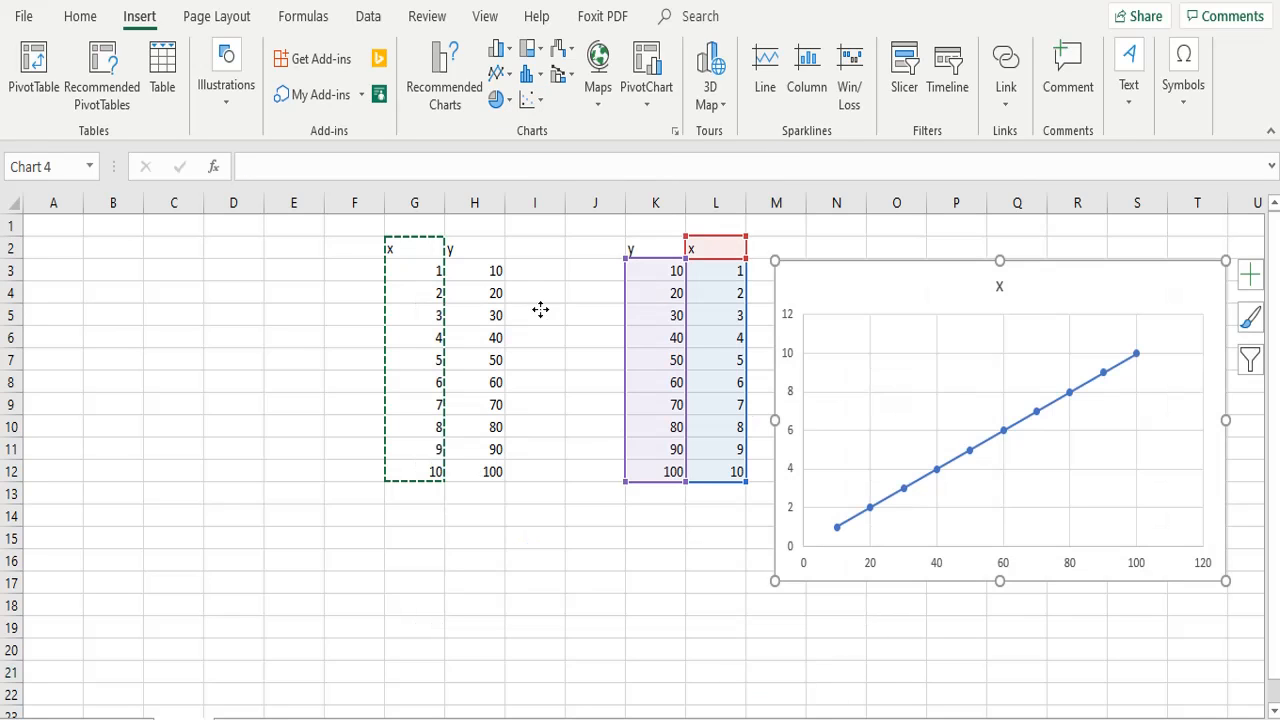
{"action": "left_click", "coordinate": [1015, 648]}
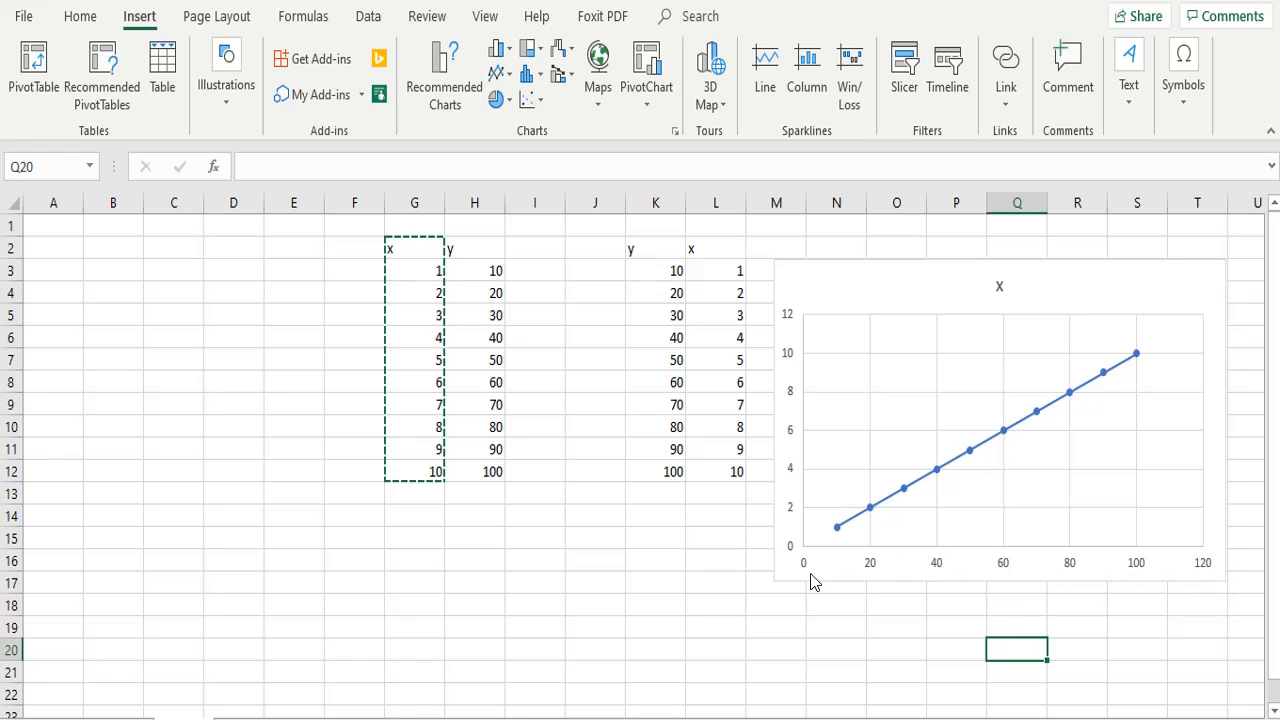
Edit the chart's x series in its data source and set the series X values to Sheet1!$L$3:$L$12
{"action": "left_click", "coordinate": [648, 266]}
{"action": "key", "text": "ctrl+shift+Down"}
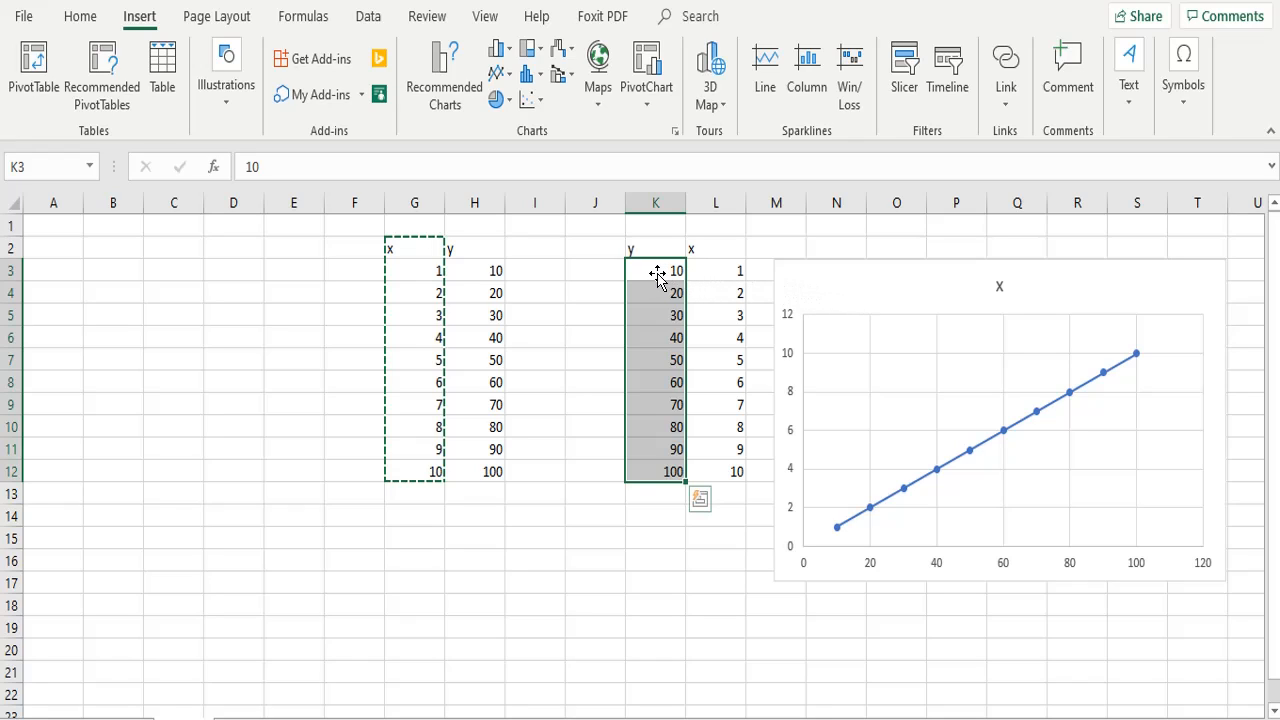
{"action": "right_click", "coordinate": [906, 448]}
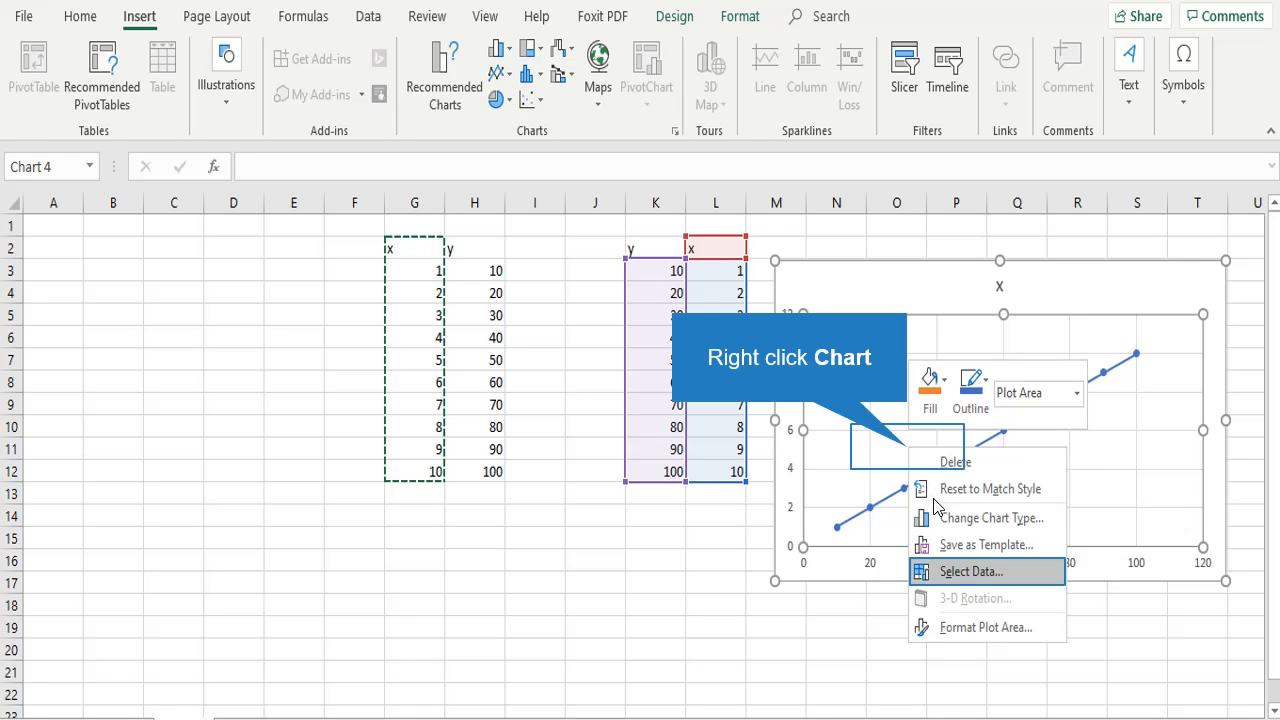
{"action": "left_click", "coordinate": [970, 572]}
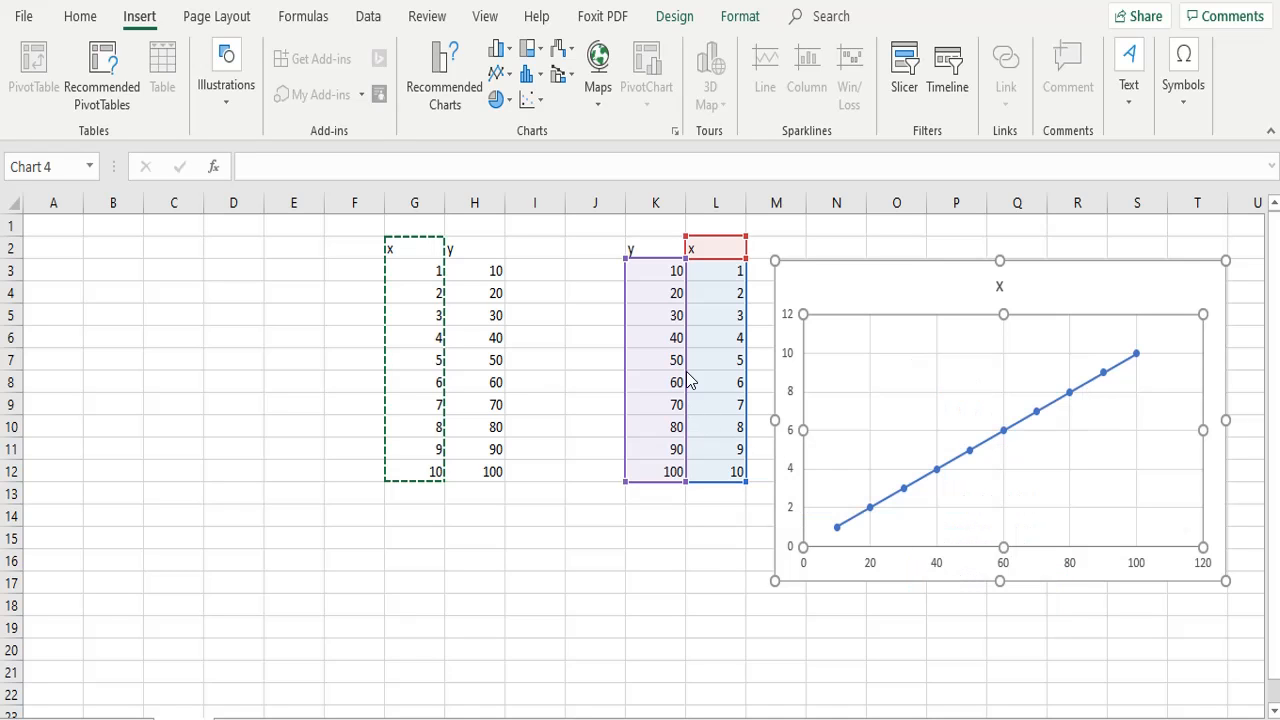
{"action": "left_click_drag", "start_coordinate": [485, 305], "coordinate": [318, 268]}
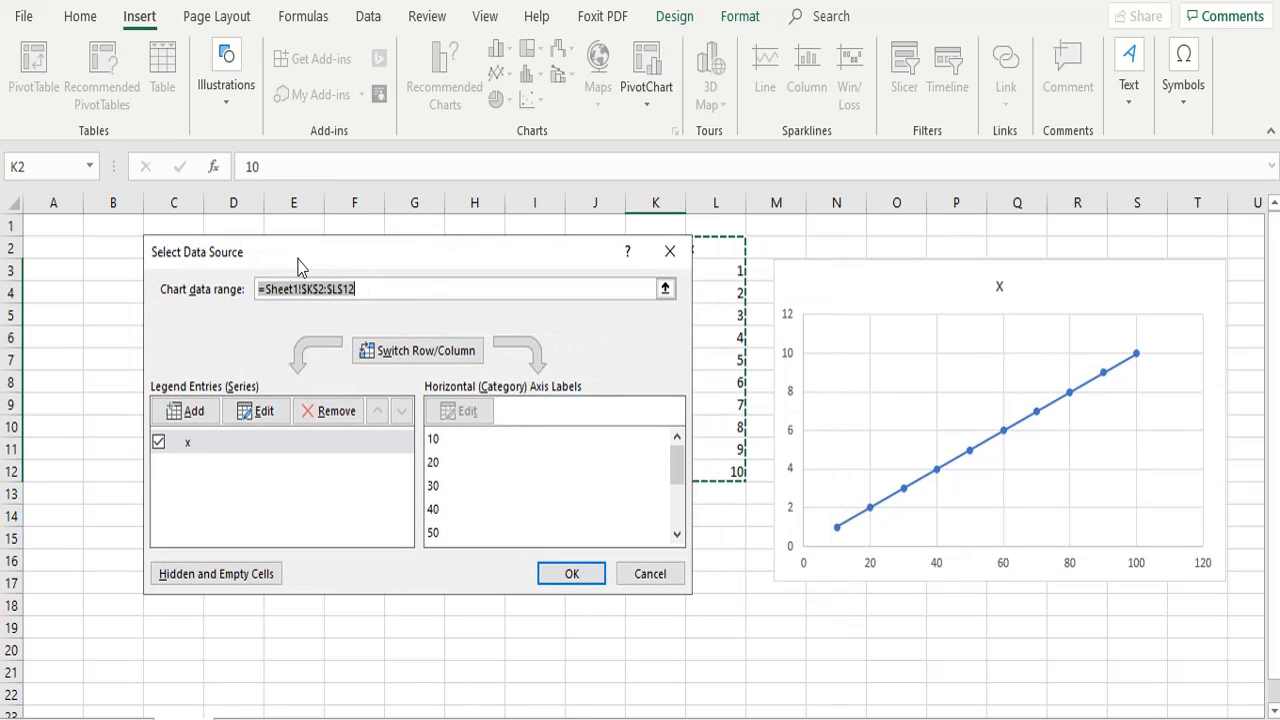
{"action": "left_click", "coordinate": [258, 411]}
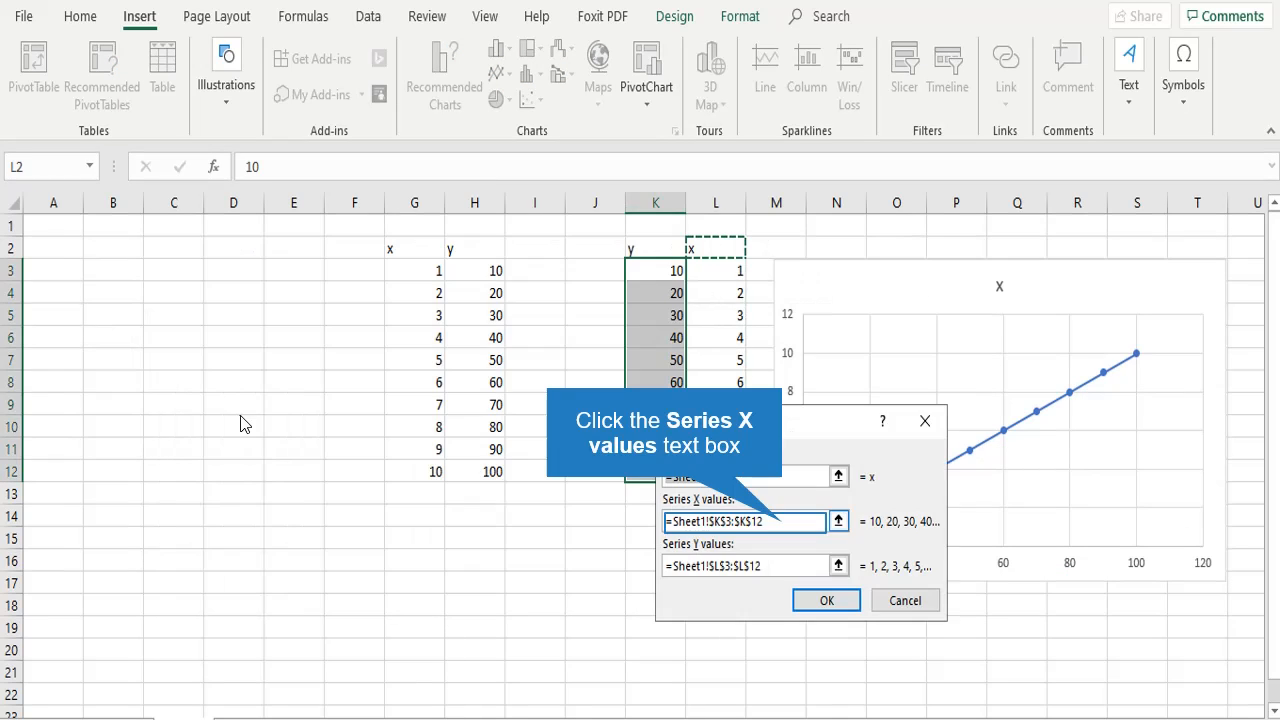
{"action": "left_click", "coordinate": [786, 522]}
{"action": "left_click", "coordinate": [805, 522]}
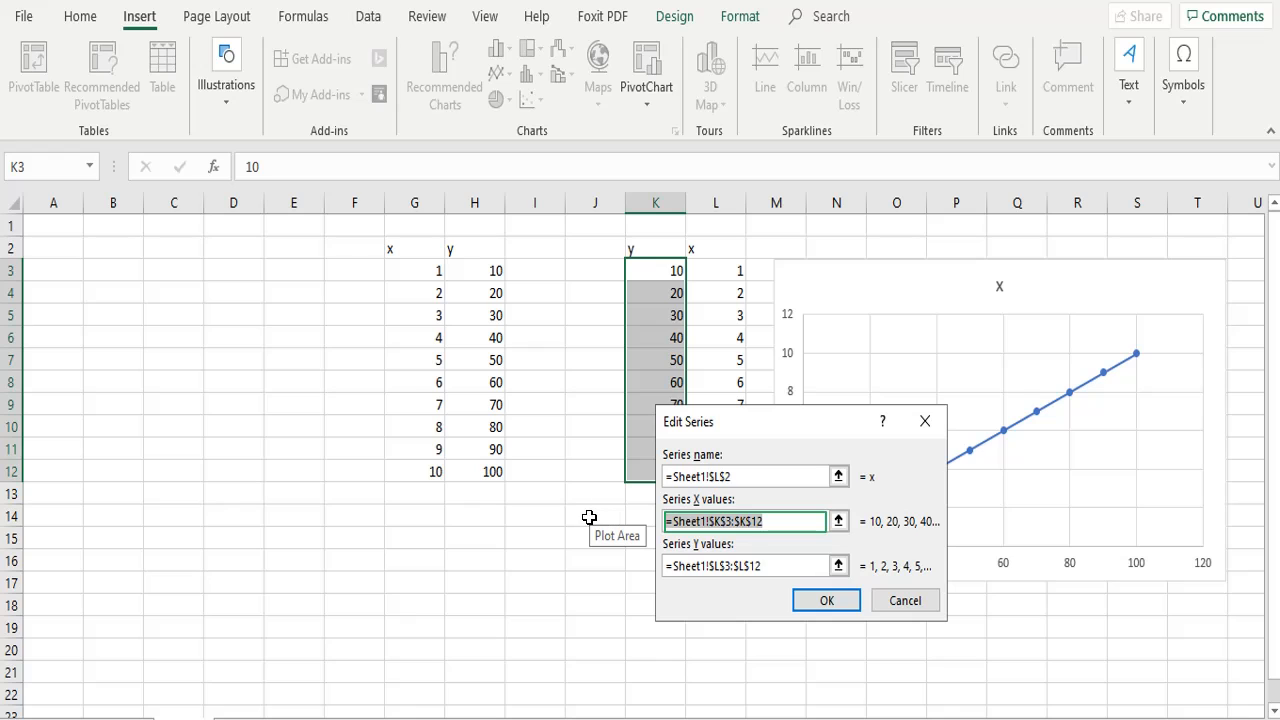
{"action": "key", "text": "BackSpace"}
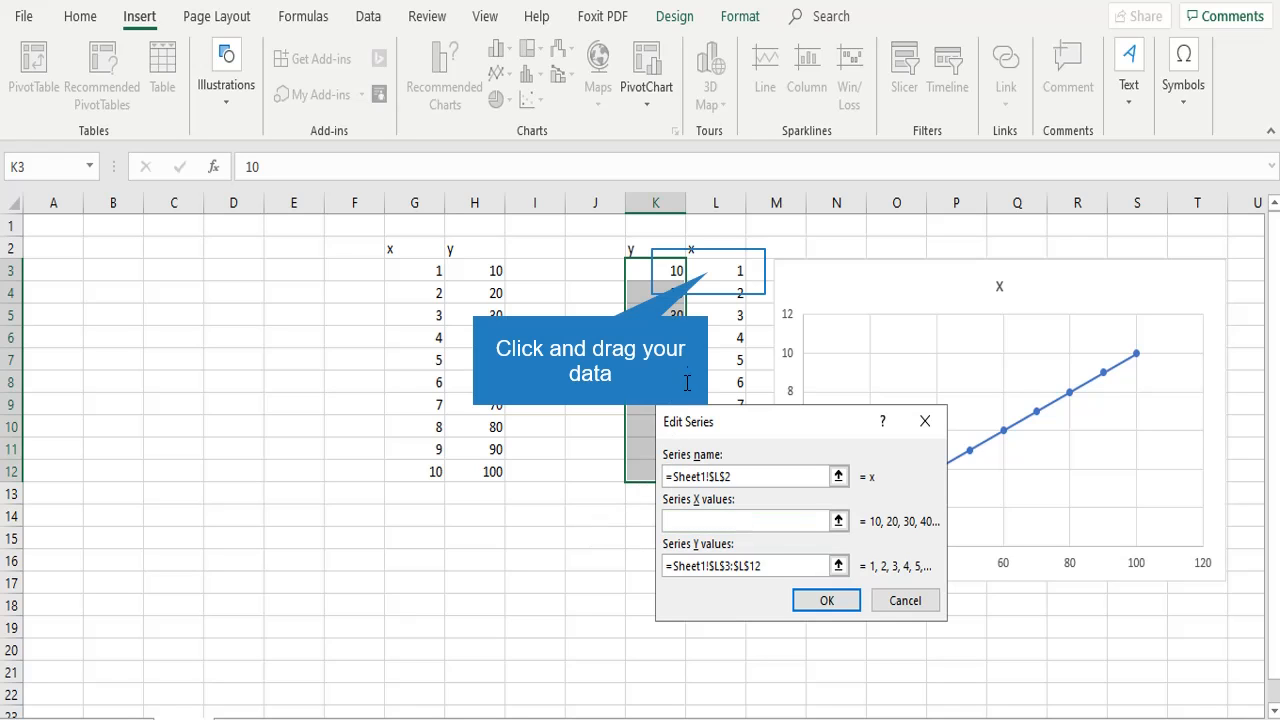
{"action": "left_click_drag", "start_coordinate": [714, 287], "coordinate": [711, 477]}
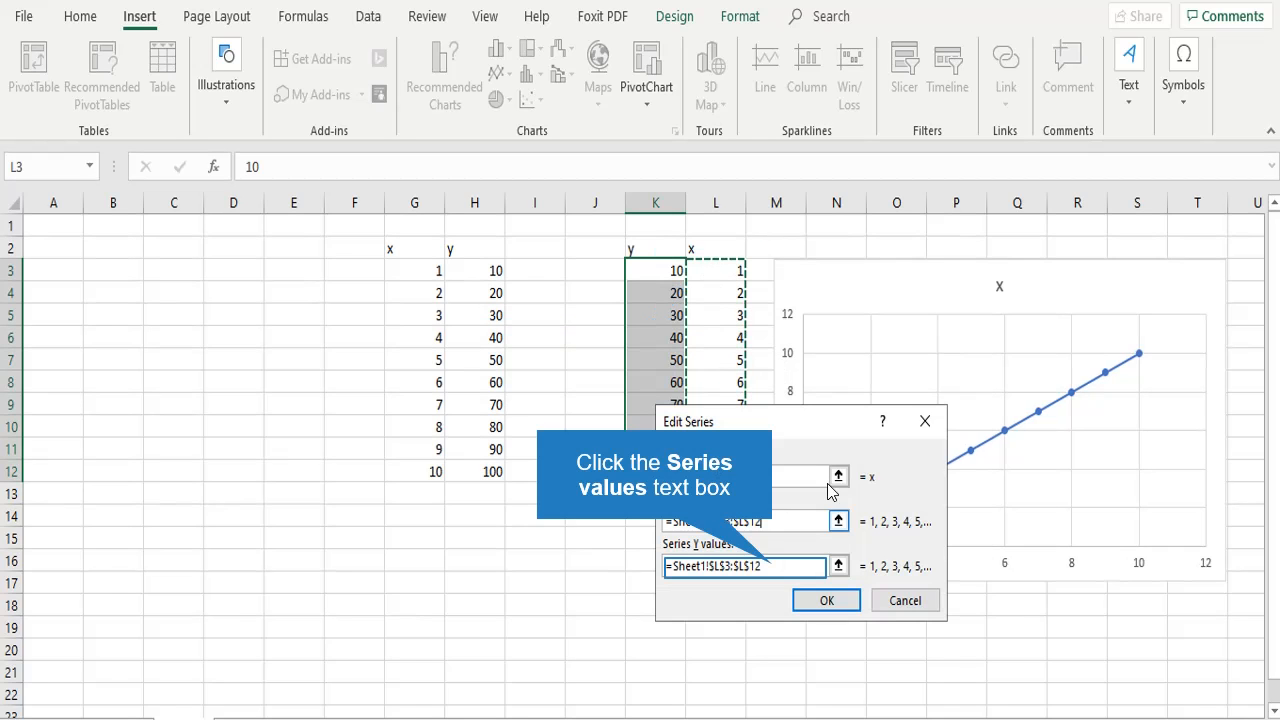
Set the series Y values to Sheet1!$K$3:$K$12, clear the series name, and apply the data source changes
{"action": "left_click", "coordinate": [775, 567]}
{"action": "key", "text": "BackSpace"}
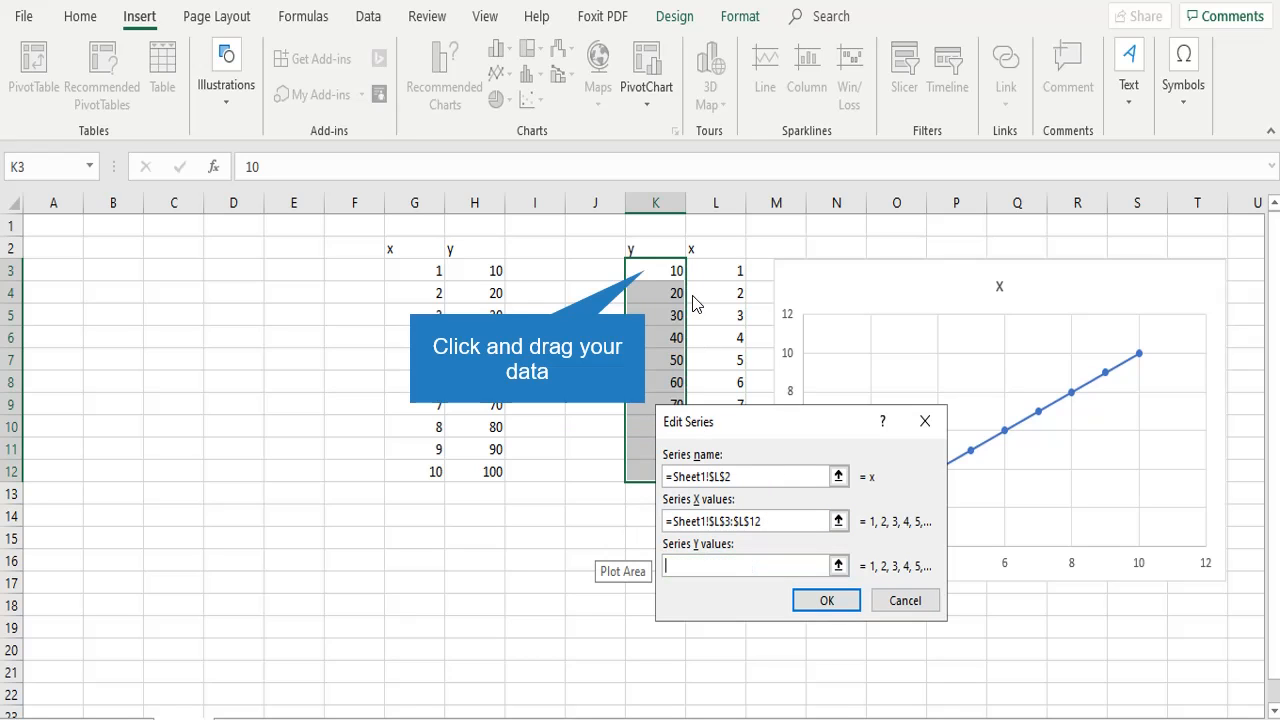
{"action": "left_click_drag", "start_coordinate": [646, 270], "coordinate": [646, 471]}
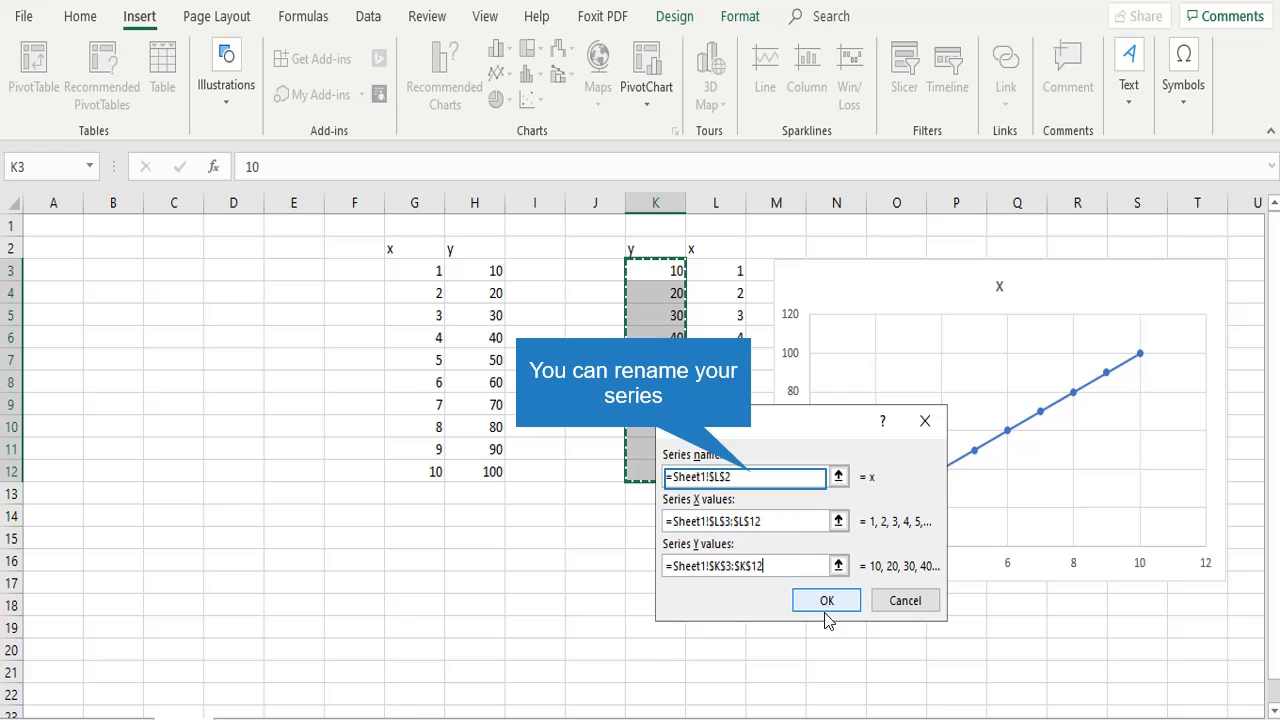
{"action": "left_click", "coordinate": [750, 476]}
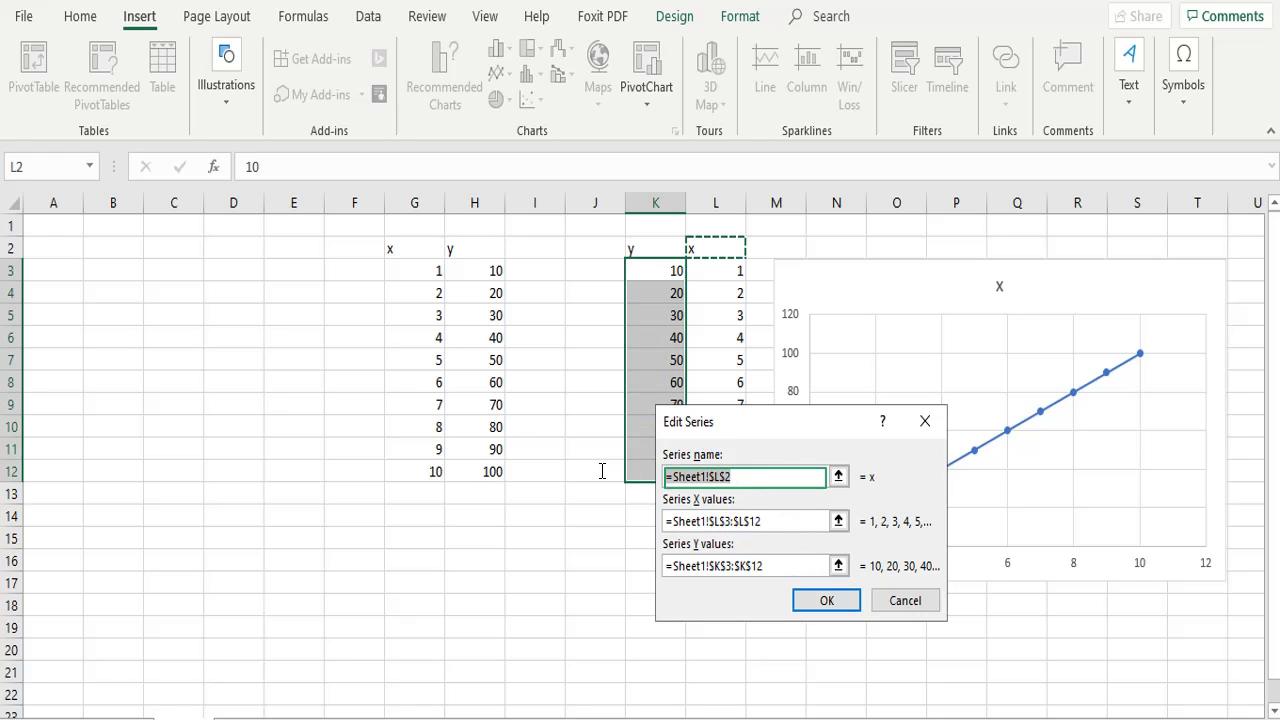
{"action": "left_click", "coordinate": [826, 600]}
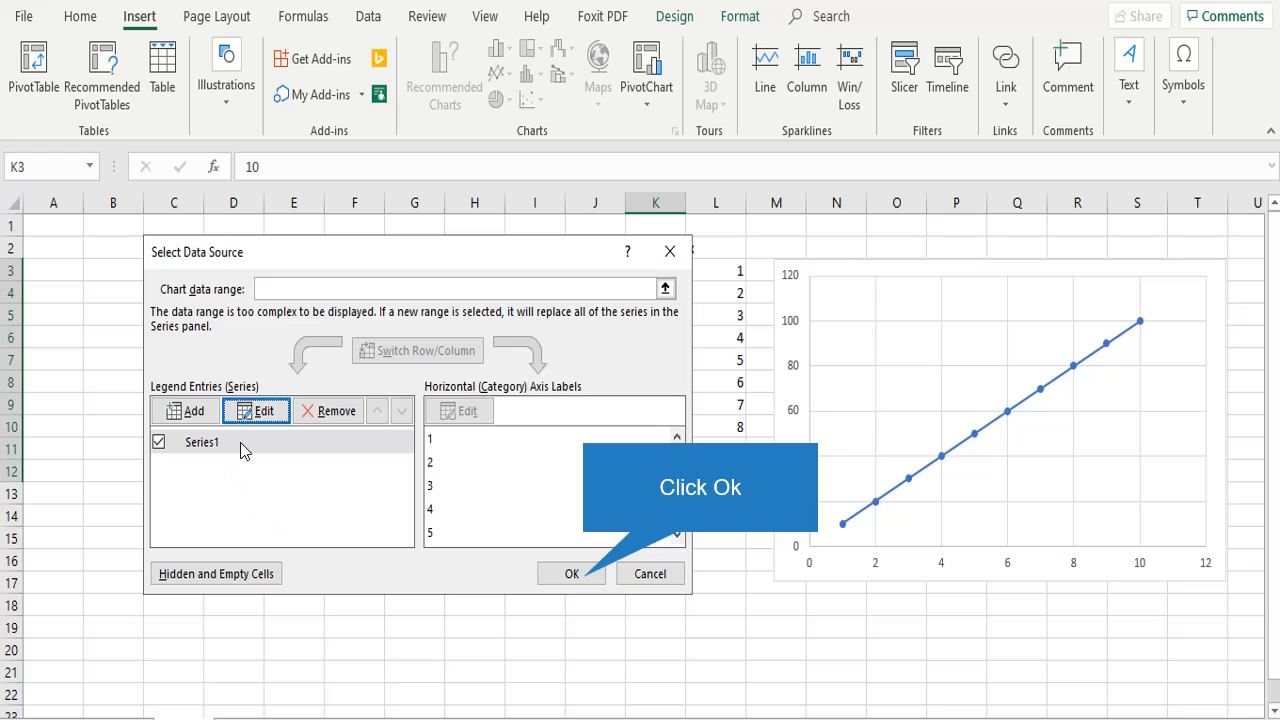
{"action": "left_click", "coordinate": [584, 578]}
{"action": "left_click", "coordinate": [958, 655]}
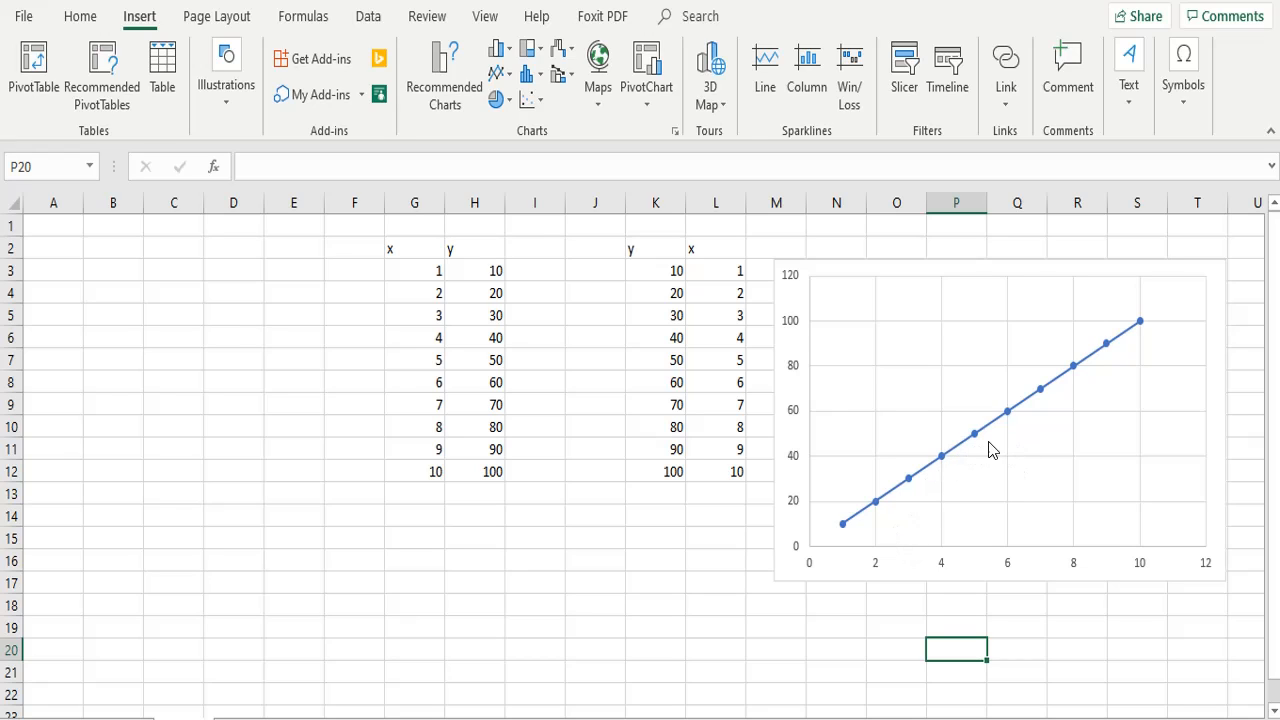
Change the chart type to Scatter with Smooth Lines
{"action": "right_click", "coordinate": [919, 395]}
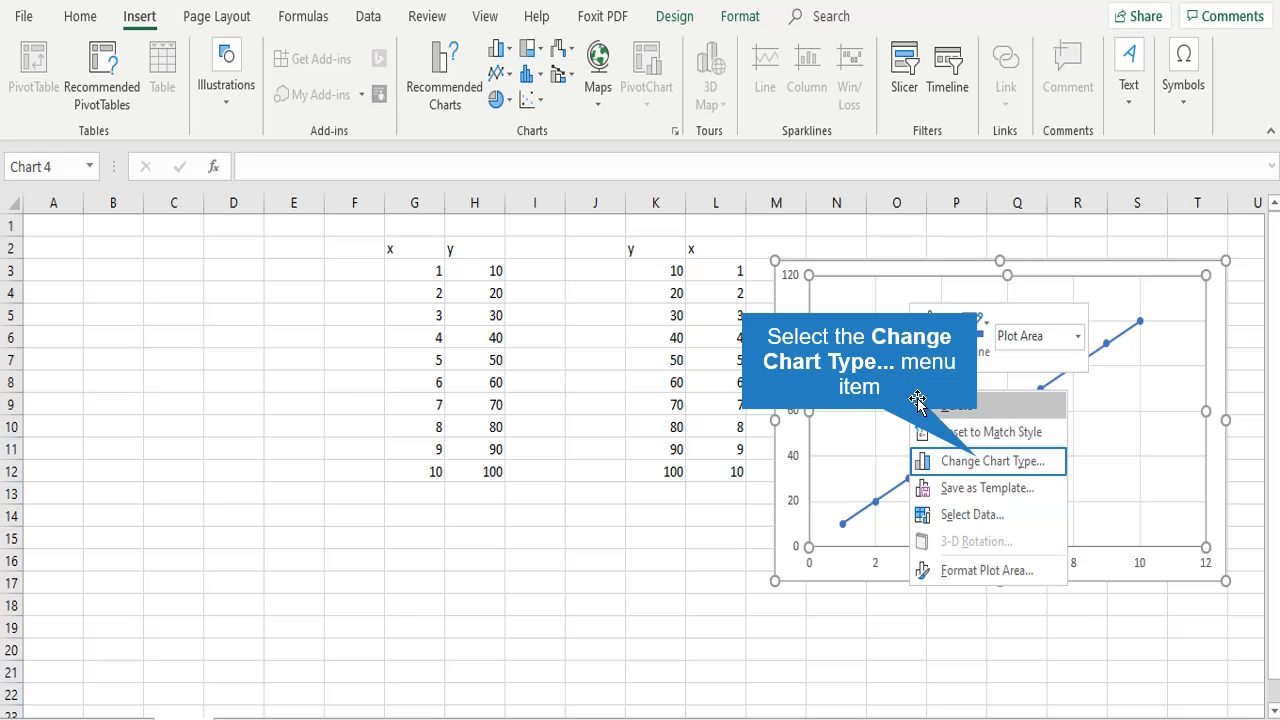
{"action": "left_click", "coordinate": [970, 457]}
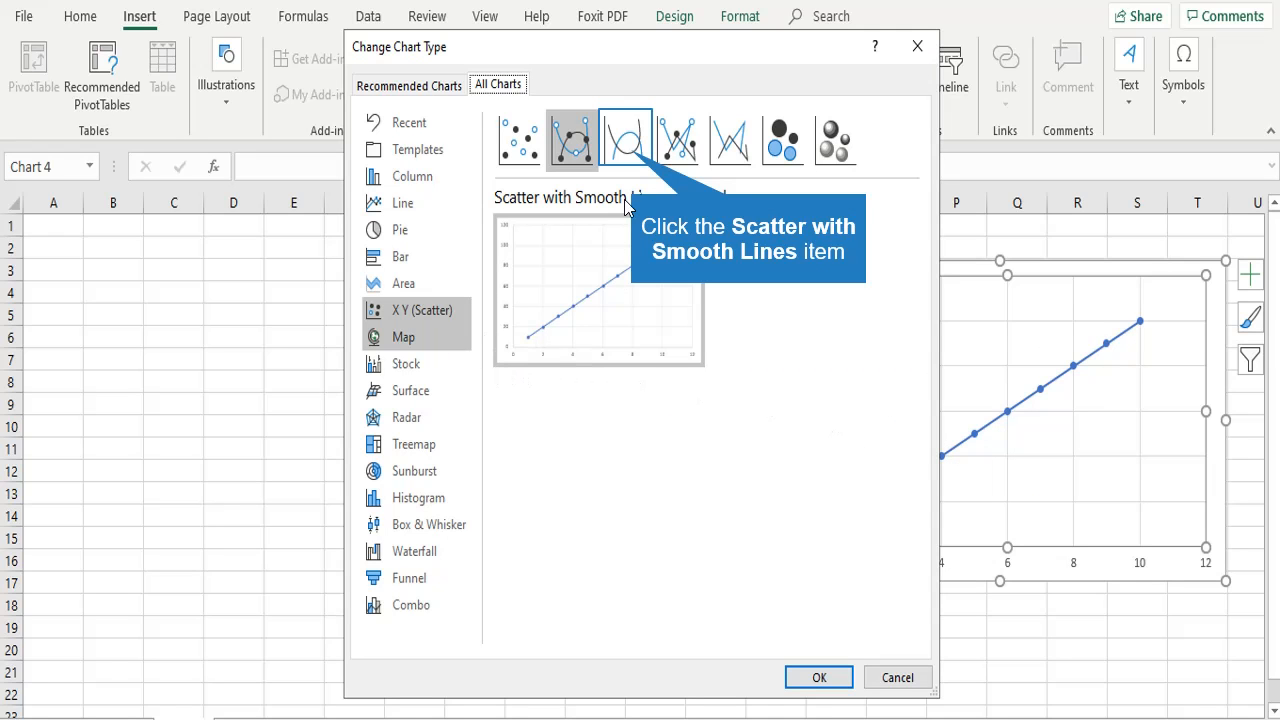
{"action": "left_click", "coordinate": [640, 158]}
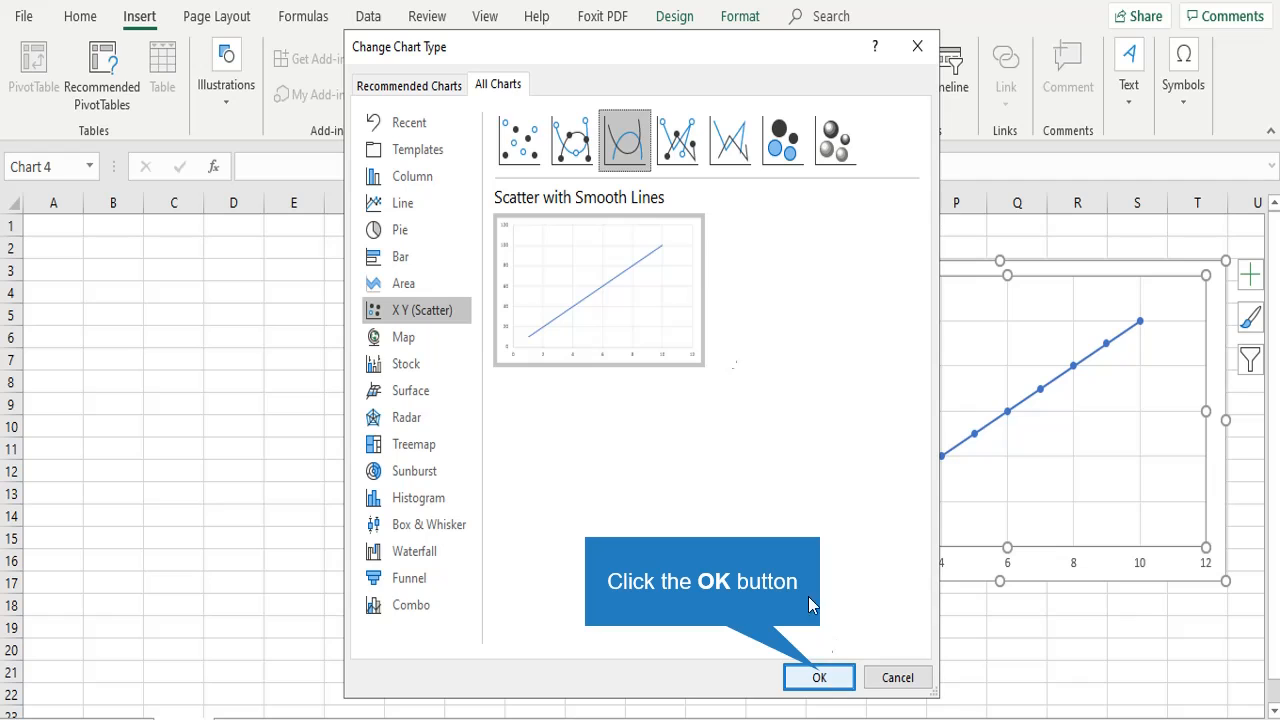
{"action": "left_click", "coordinate": [822, 678]}
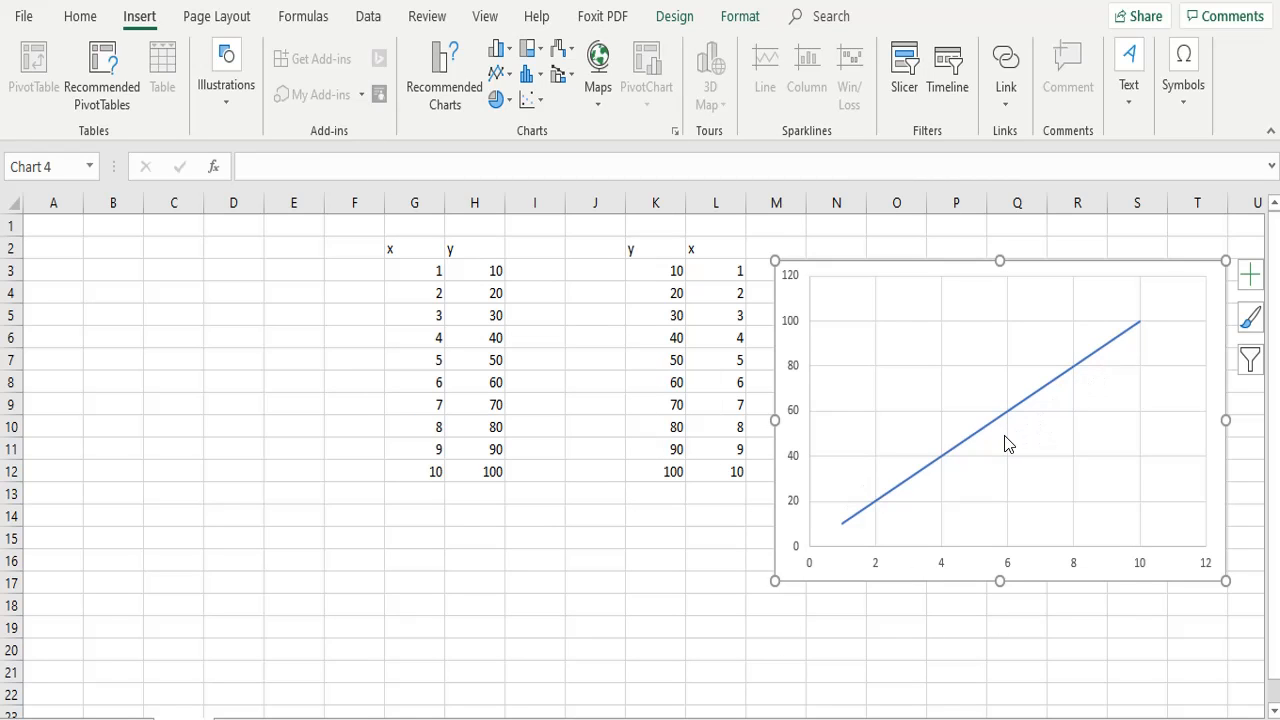
{"action": "left_click", "coordinate": [968, 447]}
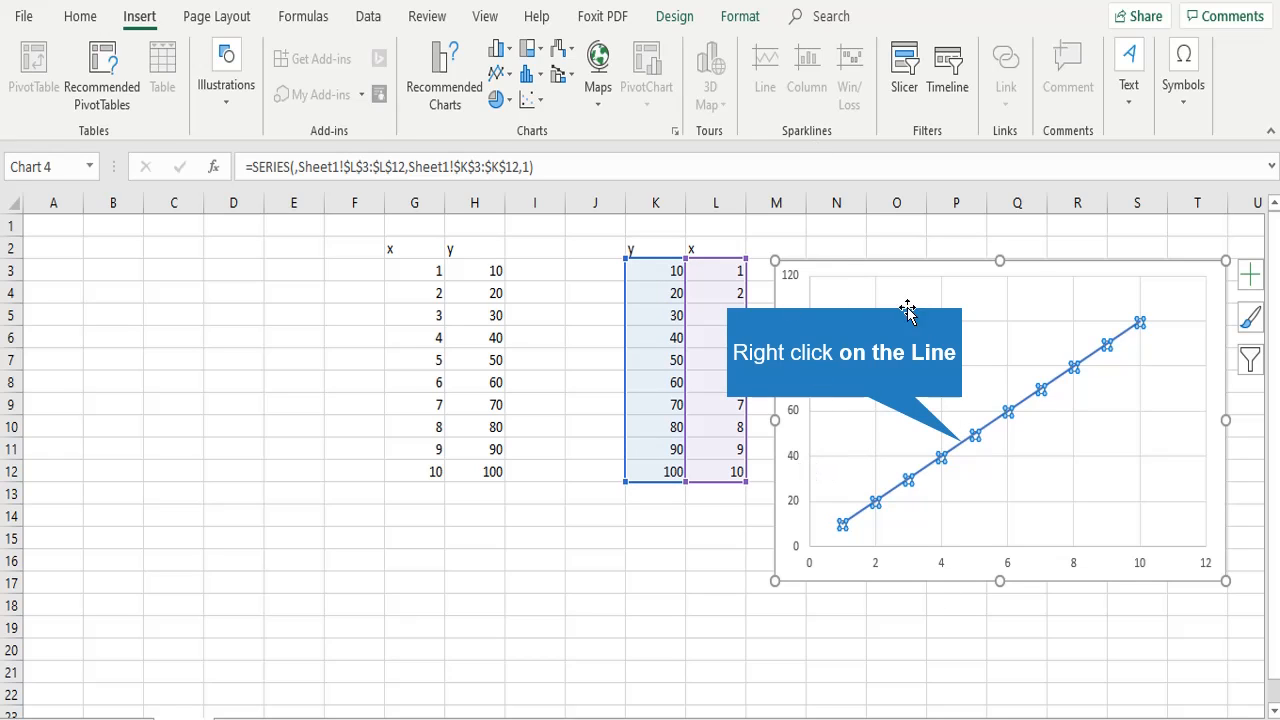
{"action": "right_click", "coordinate": [967, 449]}
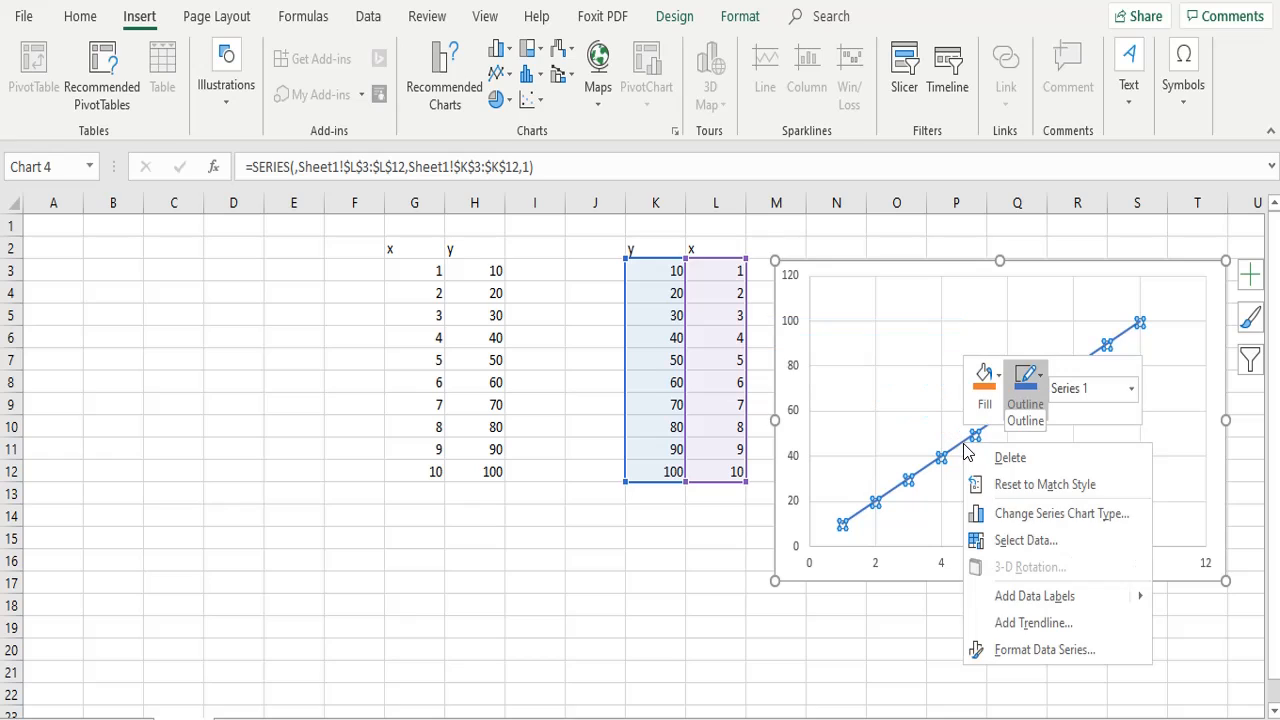
{"action": "left_click", "coordinate": [1044, 386]}
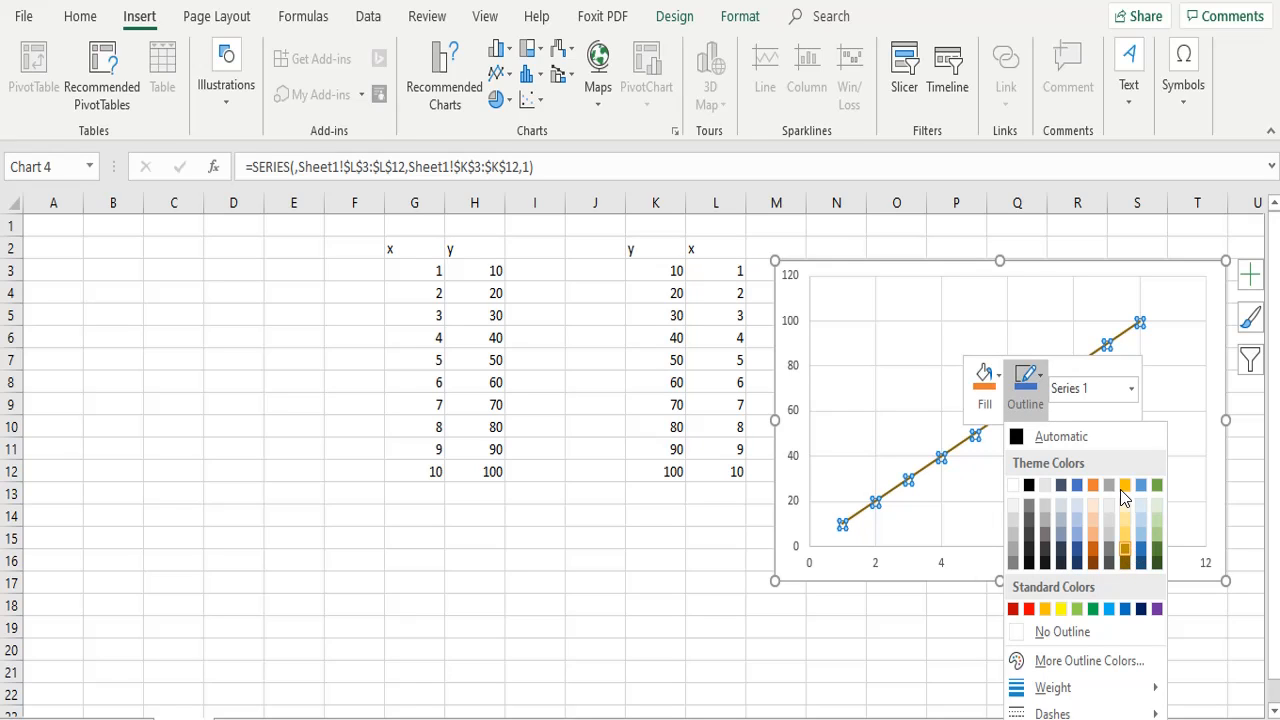
{"action": "key", "text": "Escape"}
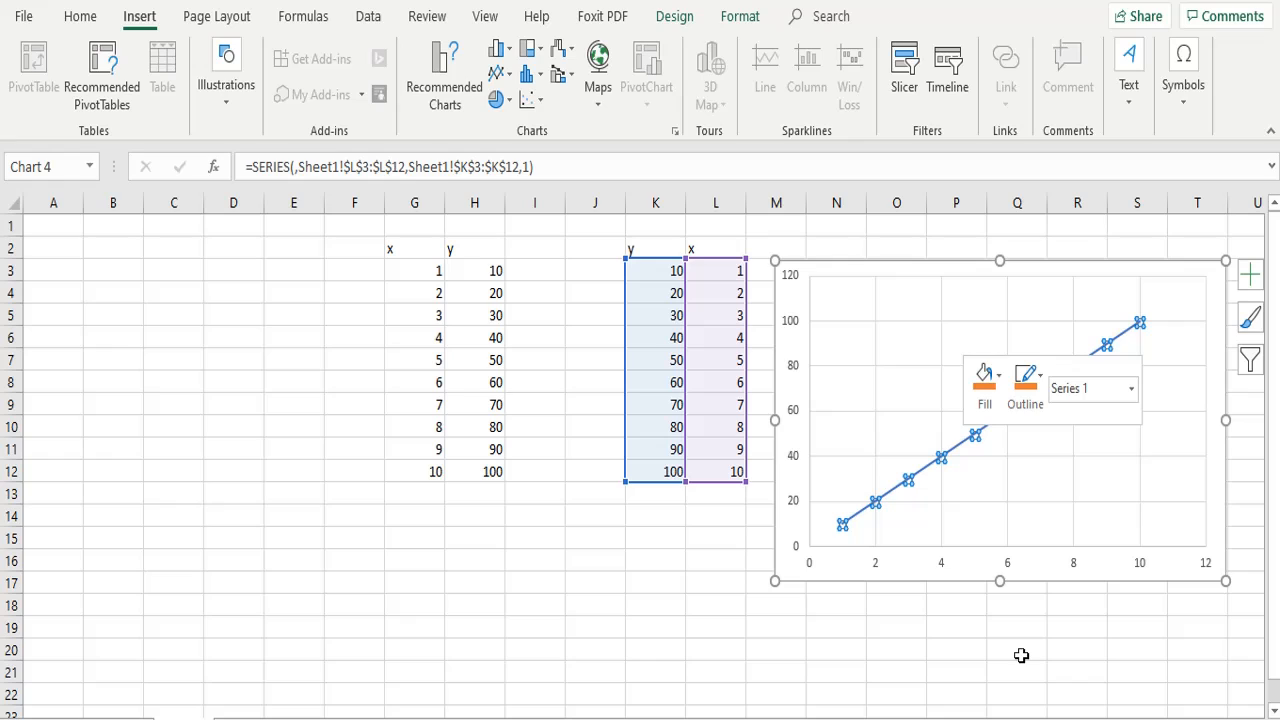